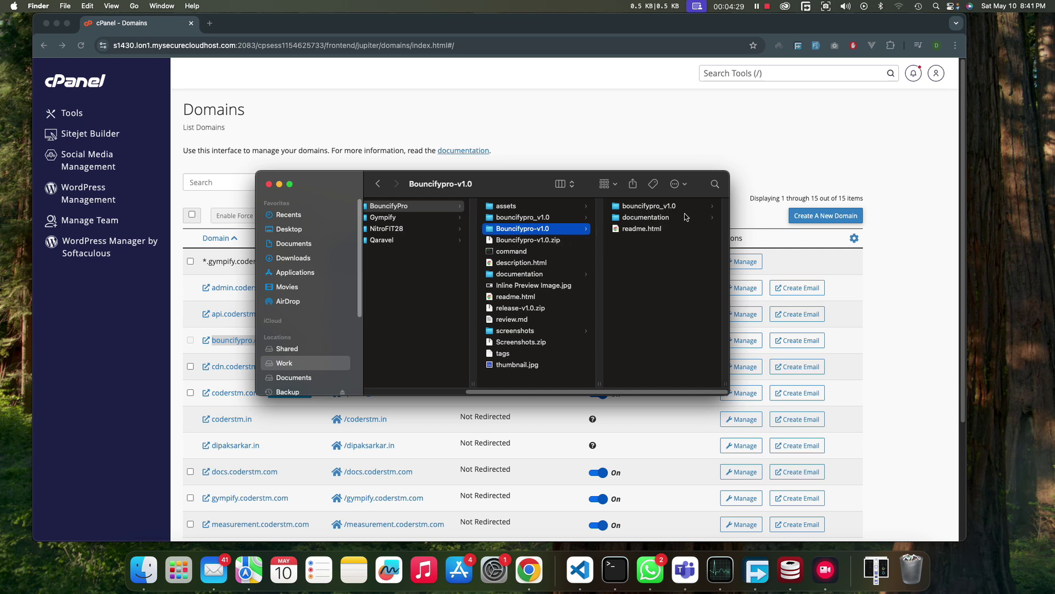
- Browse the bouncifypro_v1.0 package in a widened Finder window and open its documentation folder
click(645, 207)
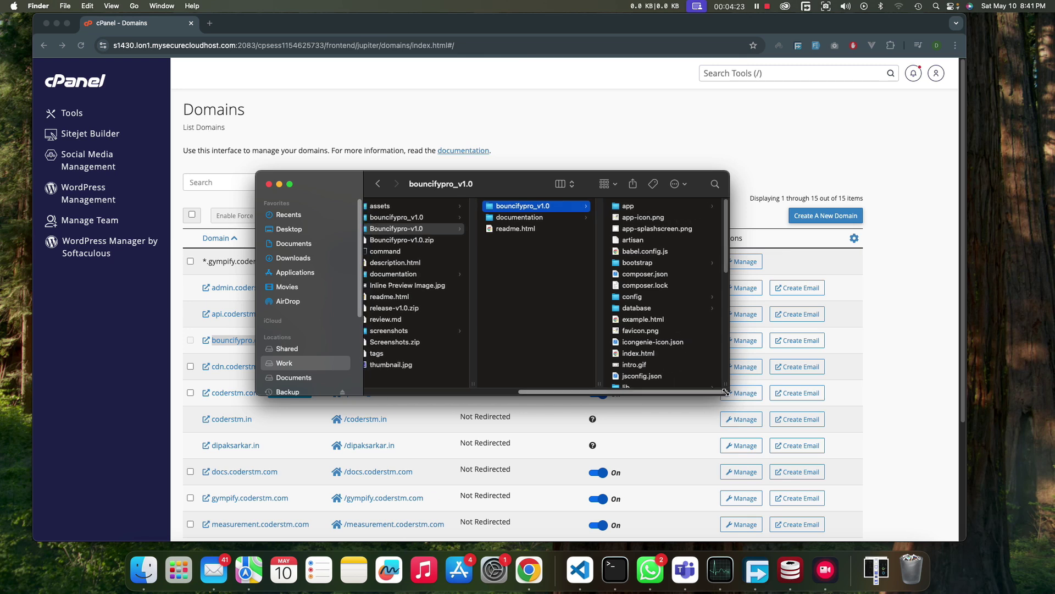
drag(725, 392, 780, 434)
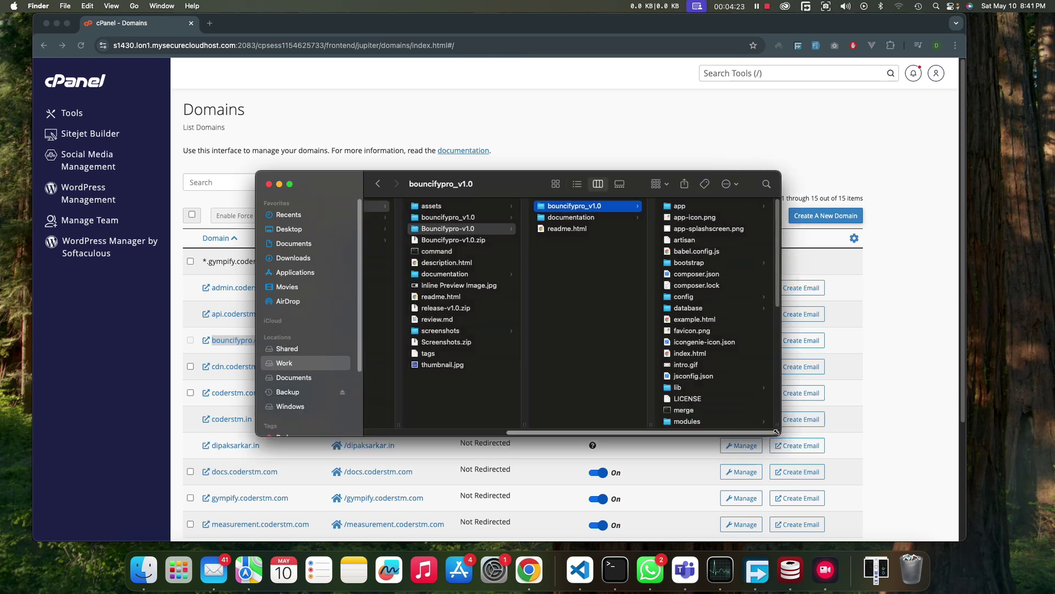
click(599, 386)
click(597, 376)
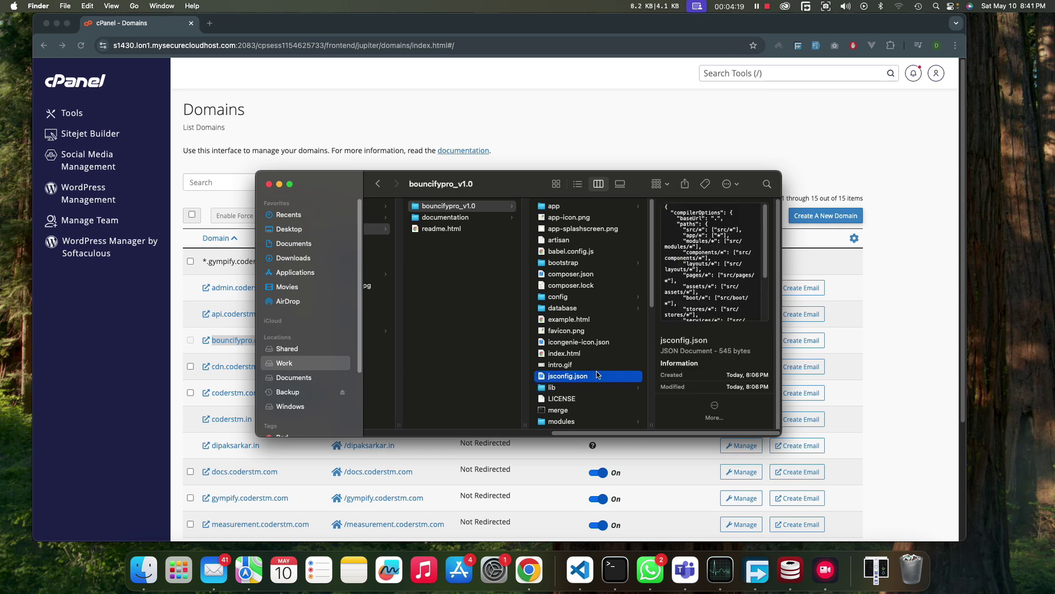
scroll(597, 375, up, 2)
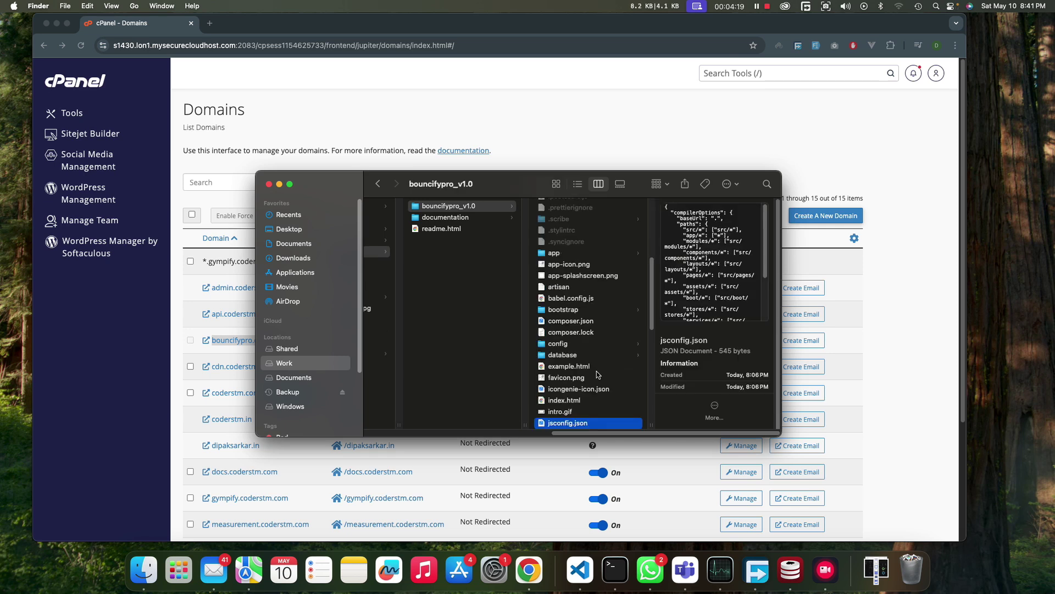
scroll(597, 372, up, 5)
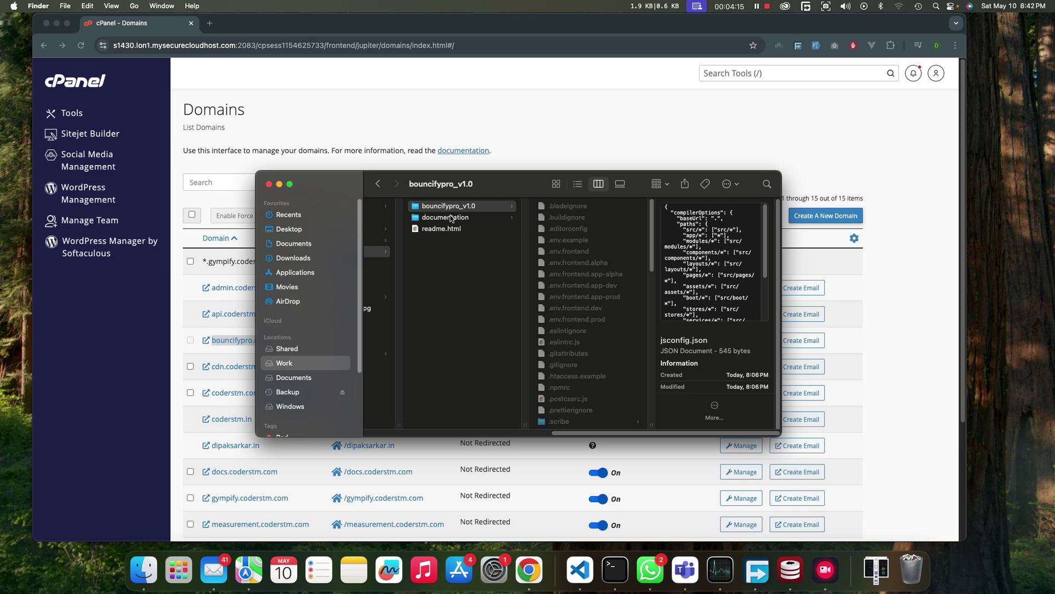
click(451, 218)
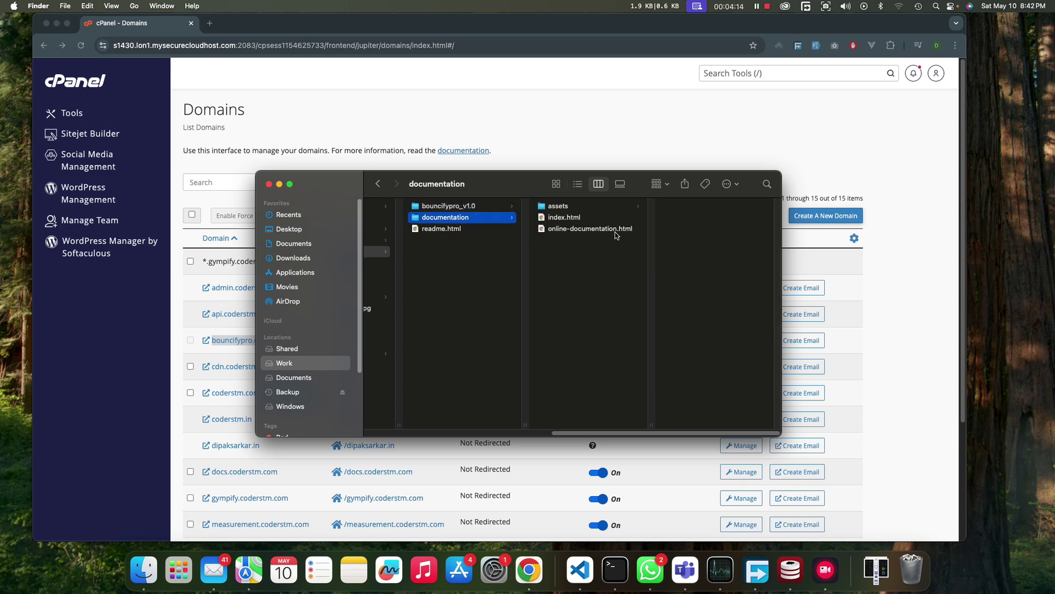
- Open index.html in Chrome and highlight the Copy Configuration Files lines under Install via One-Click Installer
double_click(564, 218)
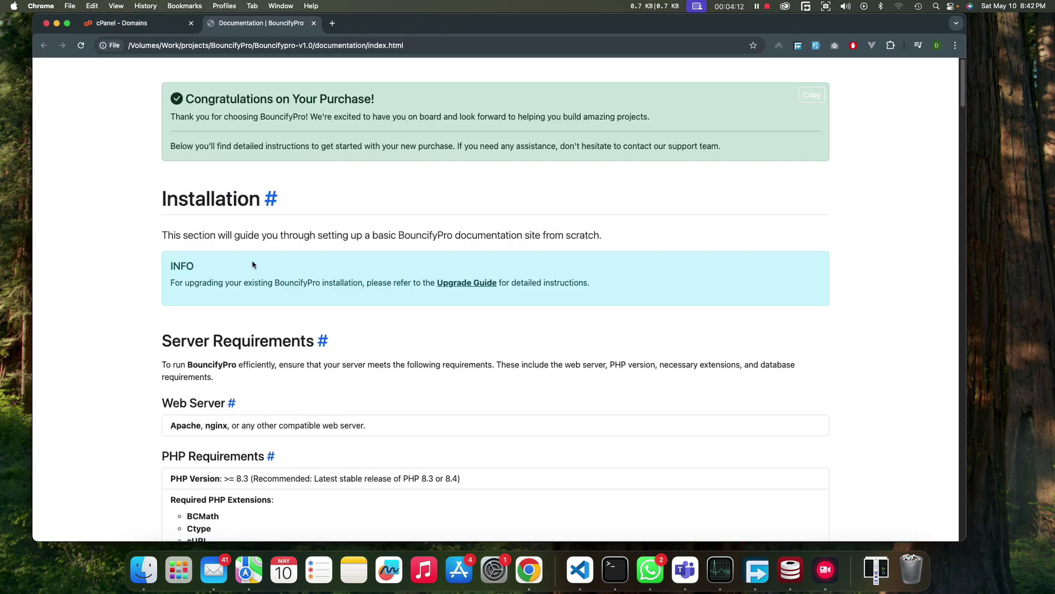
scroll(252, 264, down, 10)
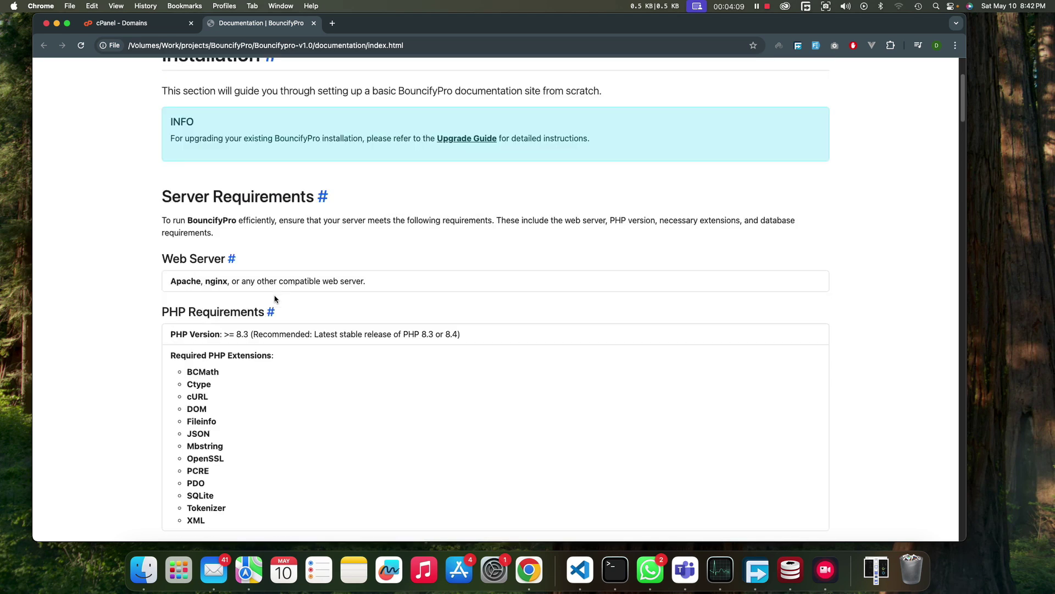
scroll(276, 298, down, 8)
scroll(276, 295, down, 9)
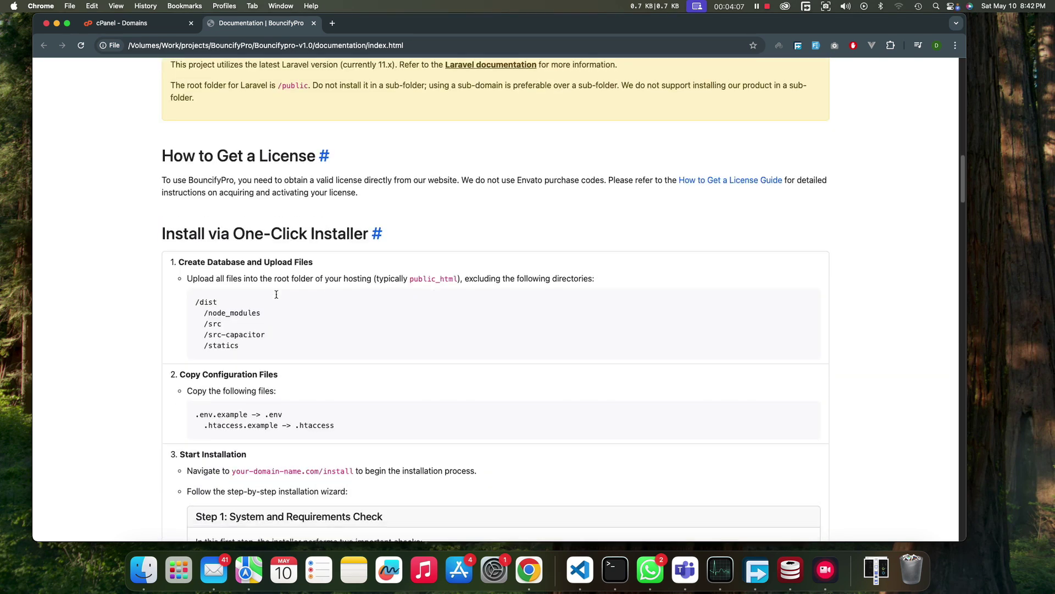
scroll(289, 286, down, 3)
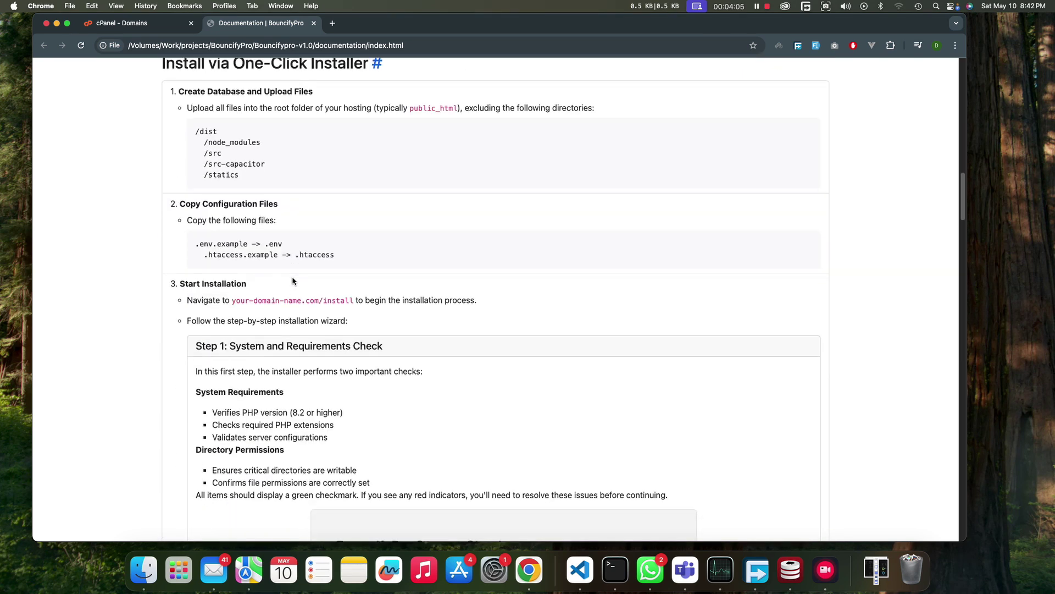
drag(196, 244, 365, 267)
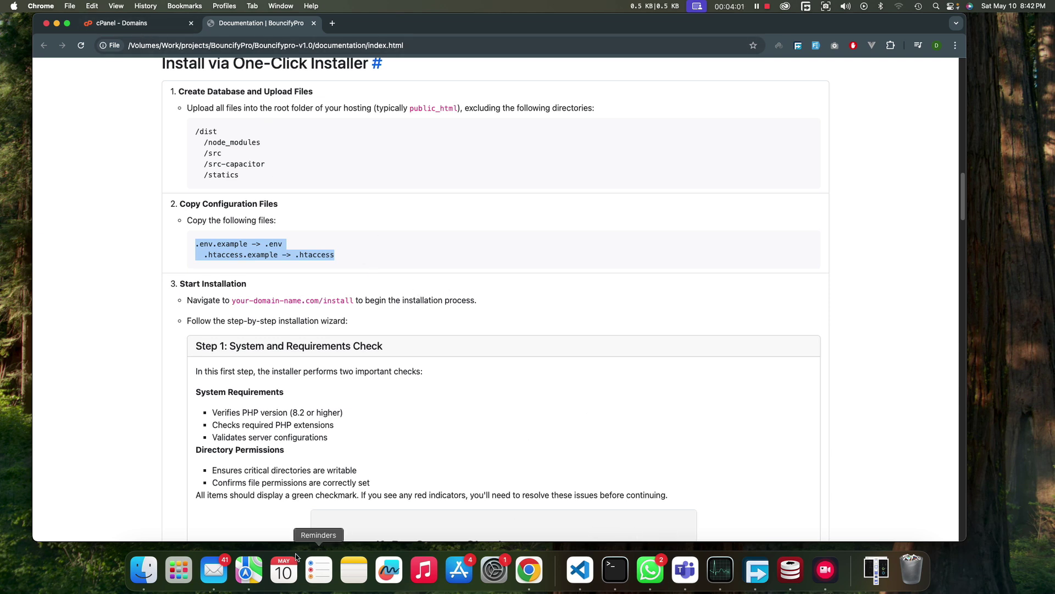
click(144, 570)
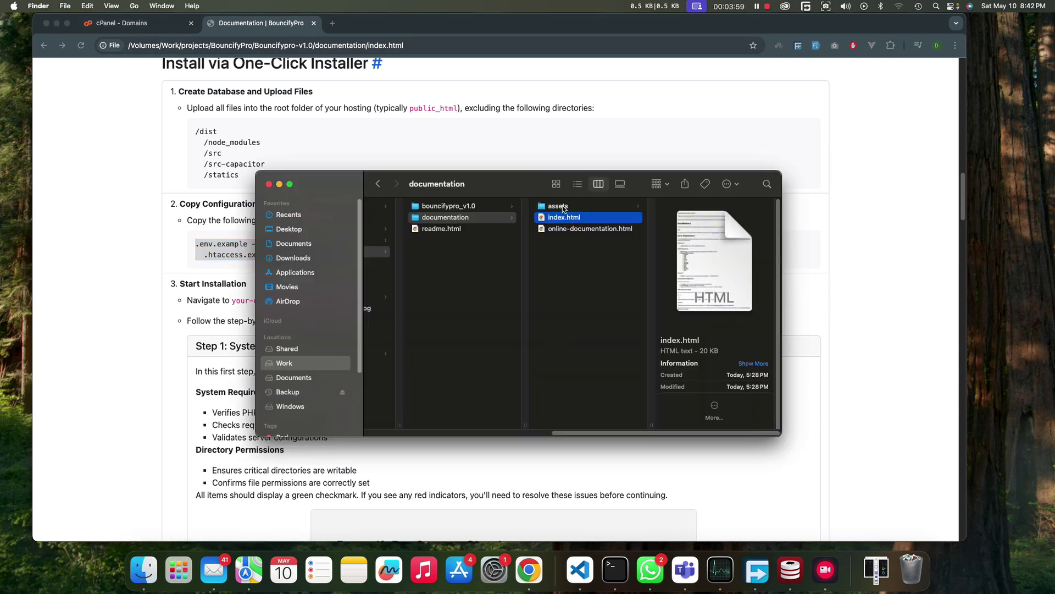
- Duplicate .env.example and rename the copy to .env
click(473, 207)
scroll(574, 296, up, 2)
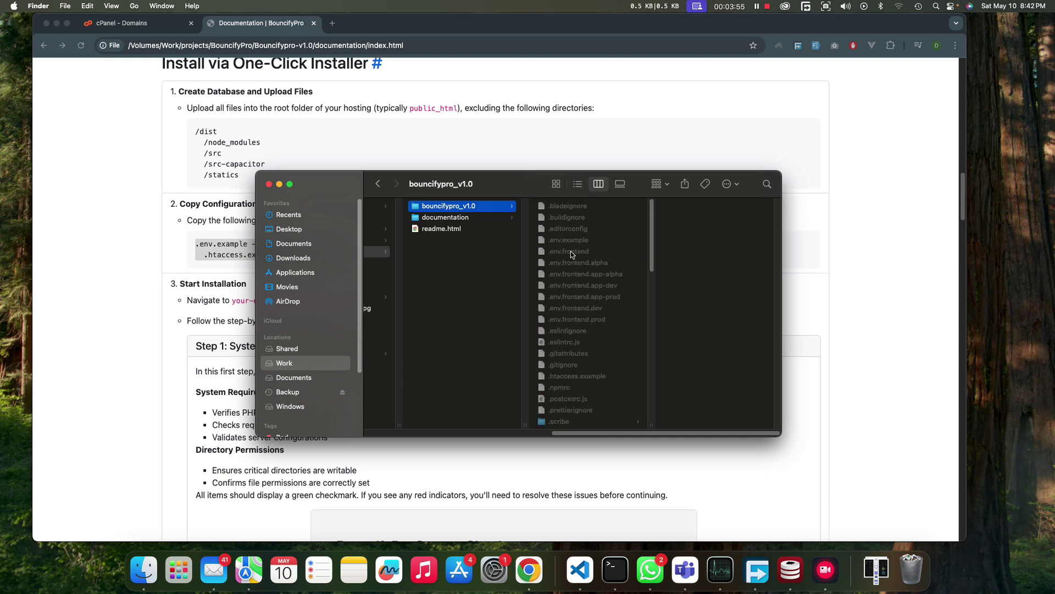
click(572, 255)
click(569, 241)
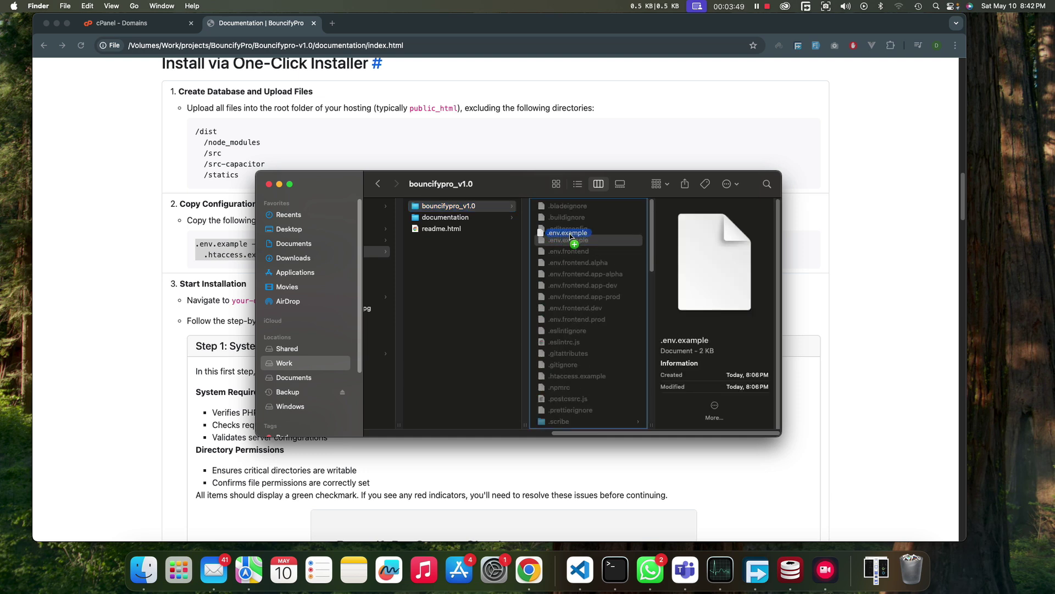
click(582, 256)
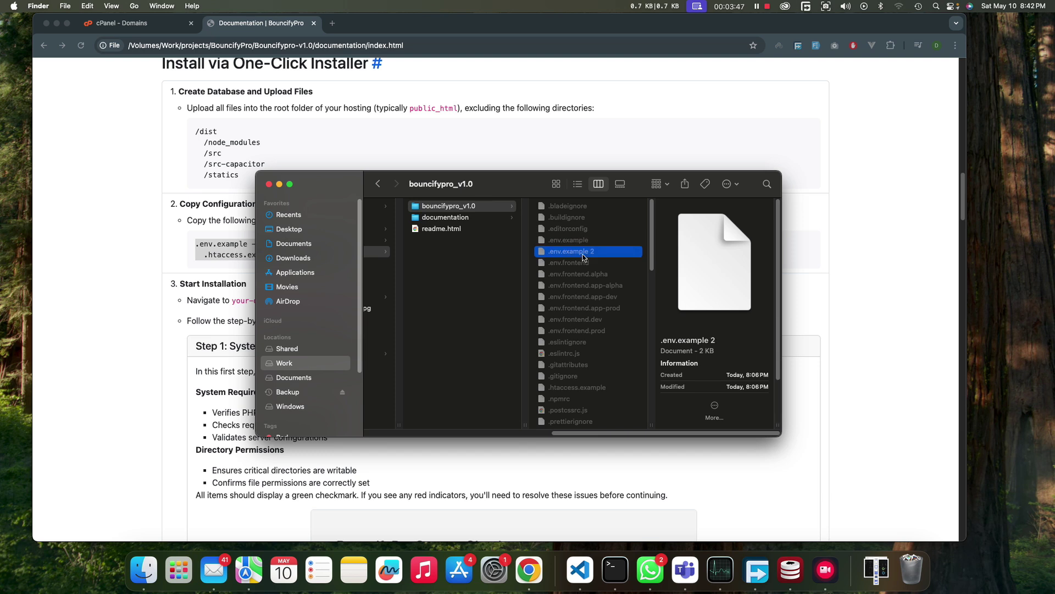
key(Return)
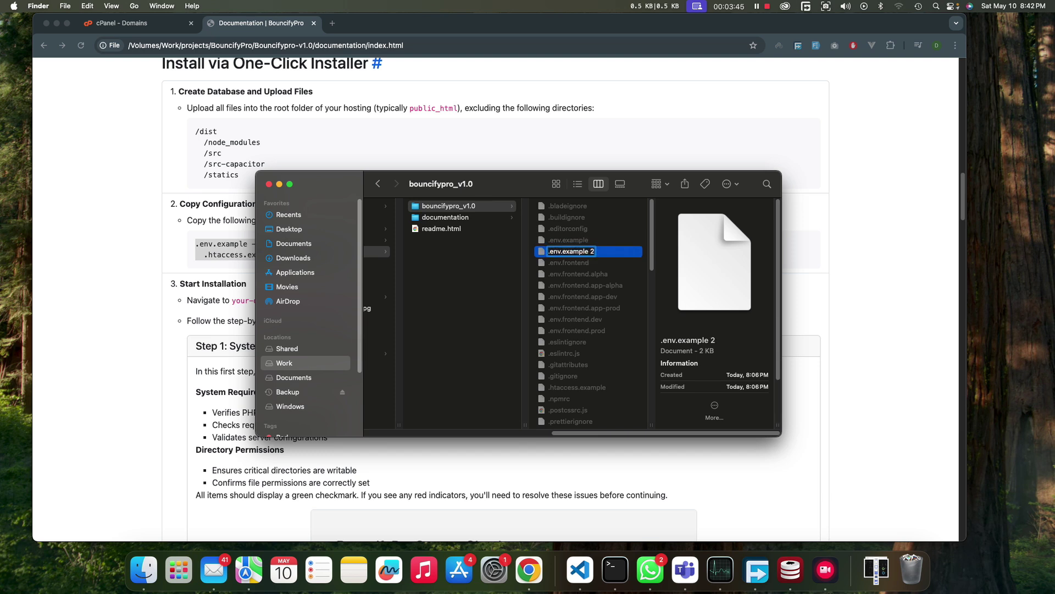
key(BackSpace)
key(BackSpace)
key(BackSpace)
key(BackSpace)
key(BackSpace)
key(BackSpace)
key(BackSpace)
key(Return)
- Duplicate .htaccess.example and rename the copy to .htaccess
scroll(590, 385, down, 1)
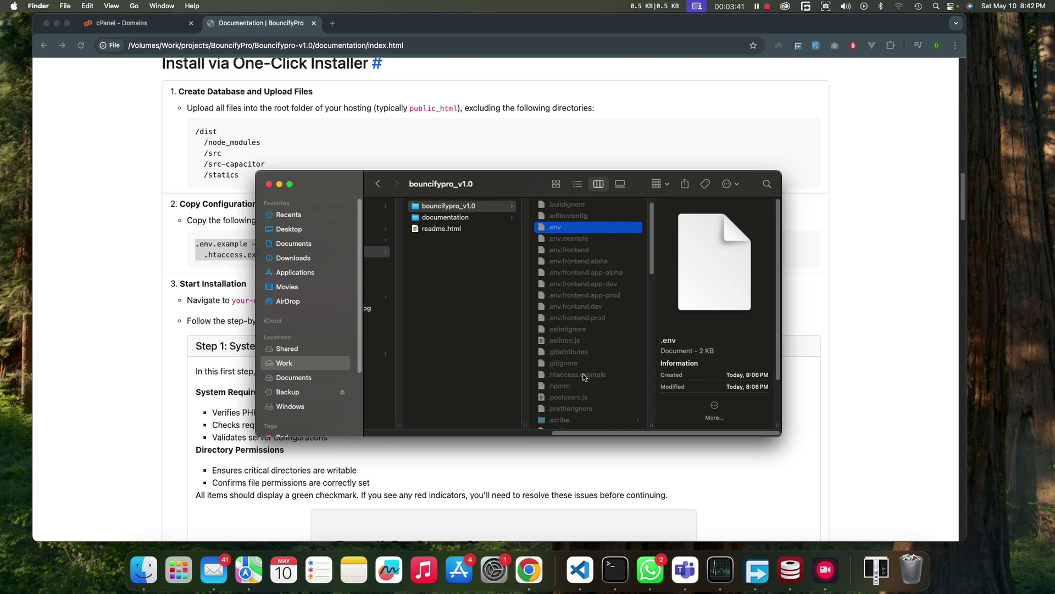
click(585, 375)
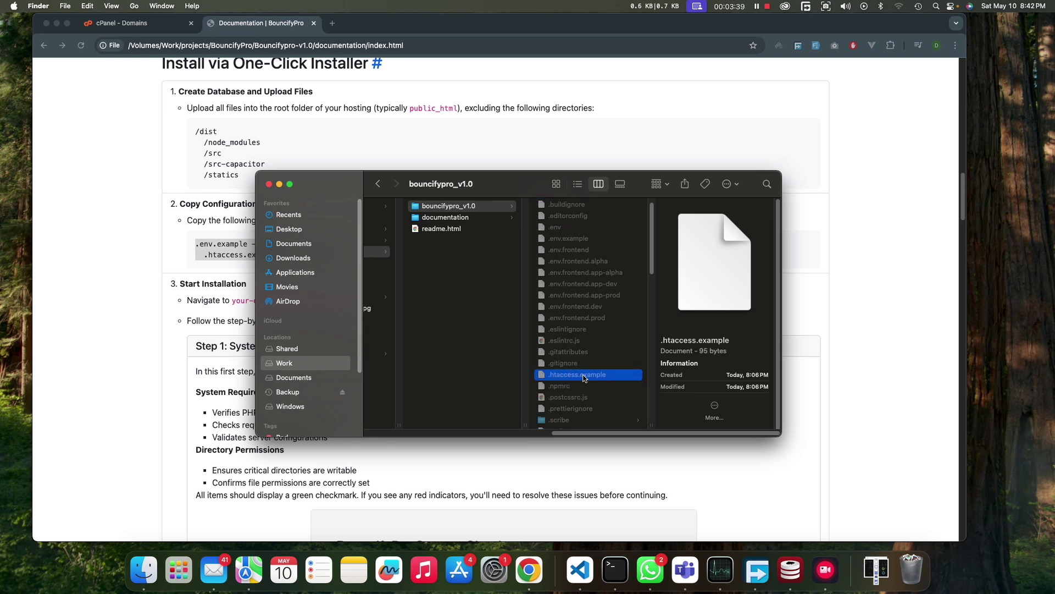
drag(584, 377, 578, 383)
click(601, 387)
key(Return)
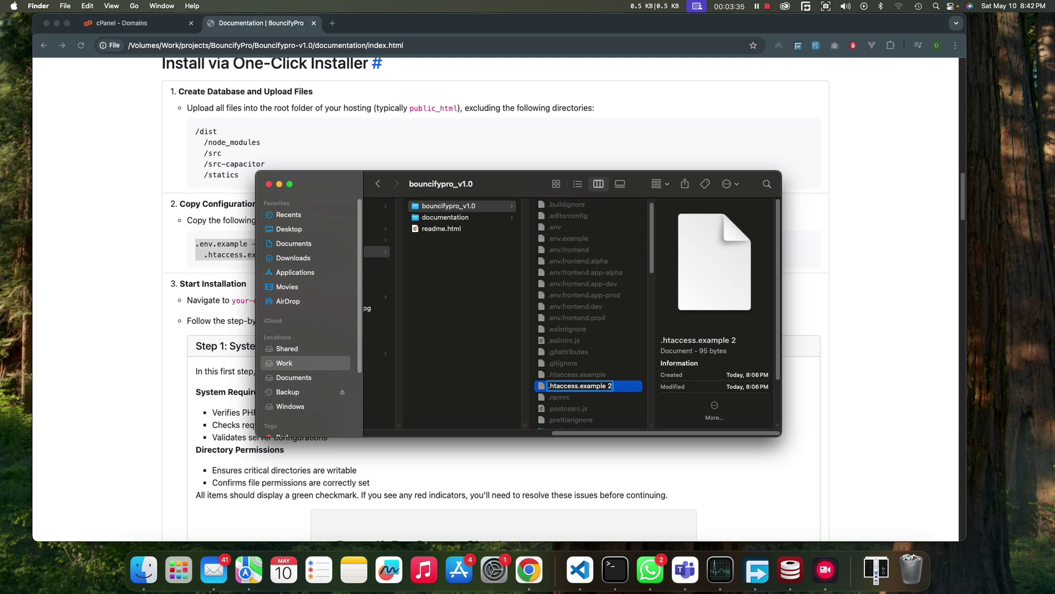
key(BackSpace)
key(BackSpace)
key(BackSpace)
key(BackSpace)
key(BackSpace)
key(BackSpace)
key(BackSpace)
key(BackSpace)
key(Return)
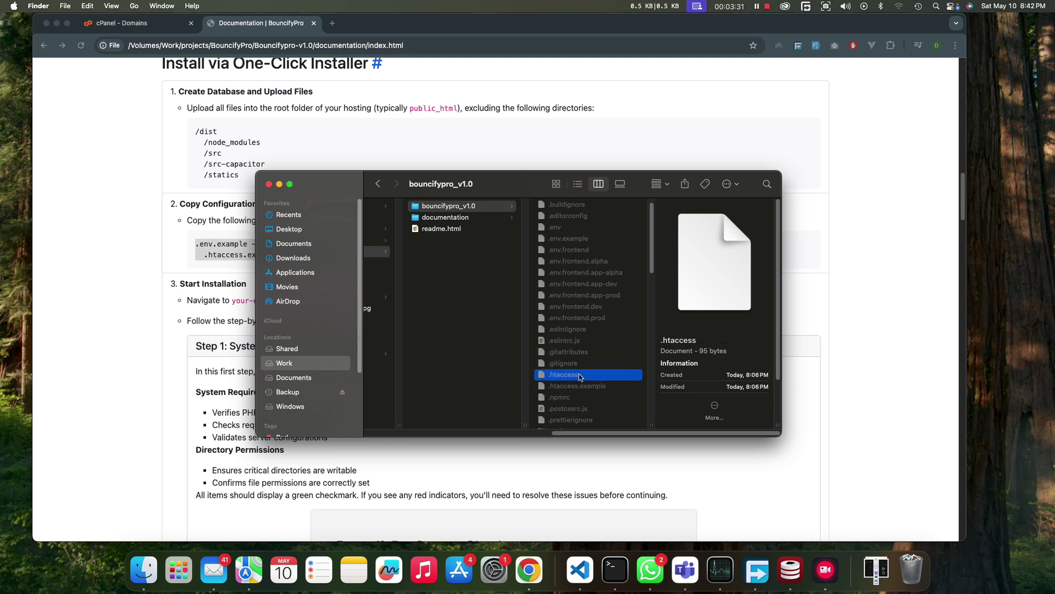
- Compress the bouncifypro_v1.0 folder into bouncifypro_v1.0.zip
click(581, 352)
scroll(586, 342, up, 1)
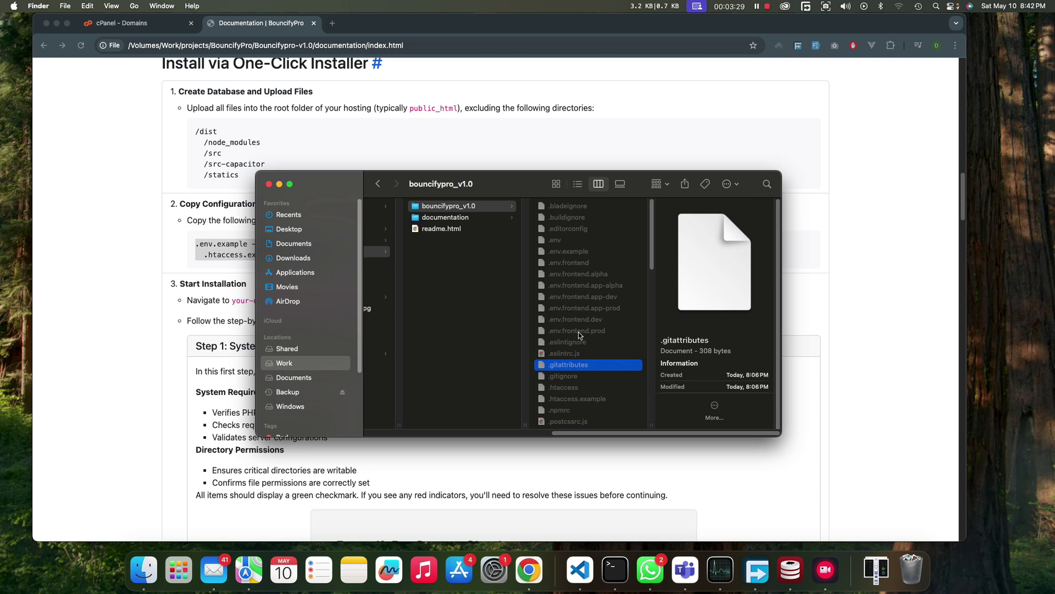
click(476, 206)
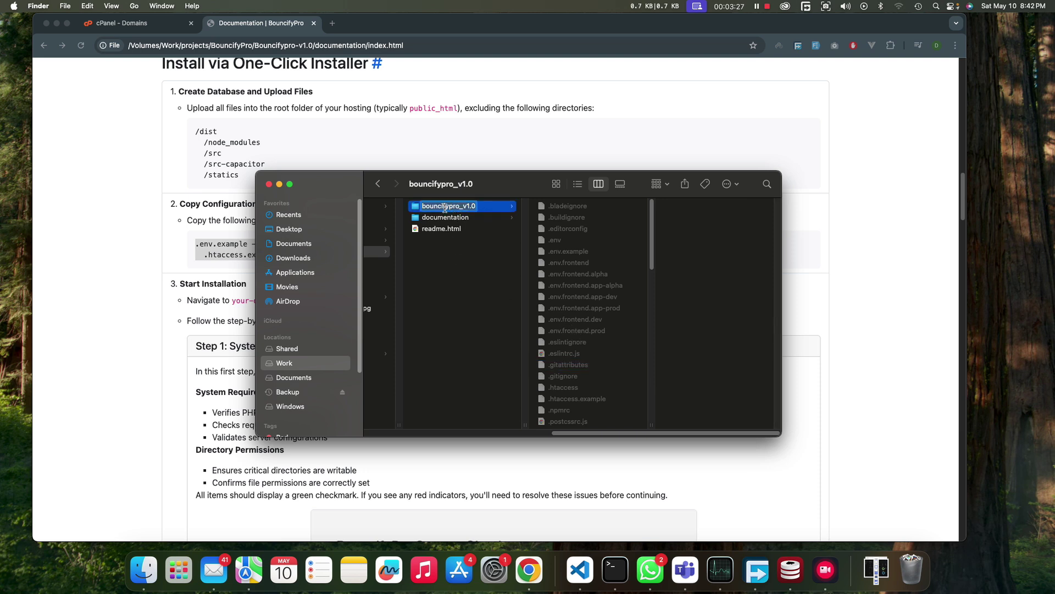
click(467, 230)
click(467, 206)
right_click(468, 207)
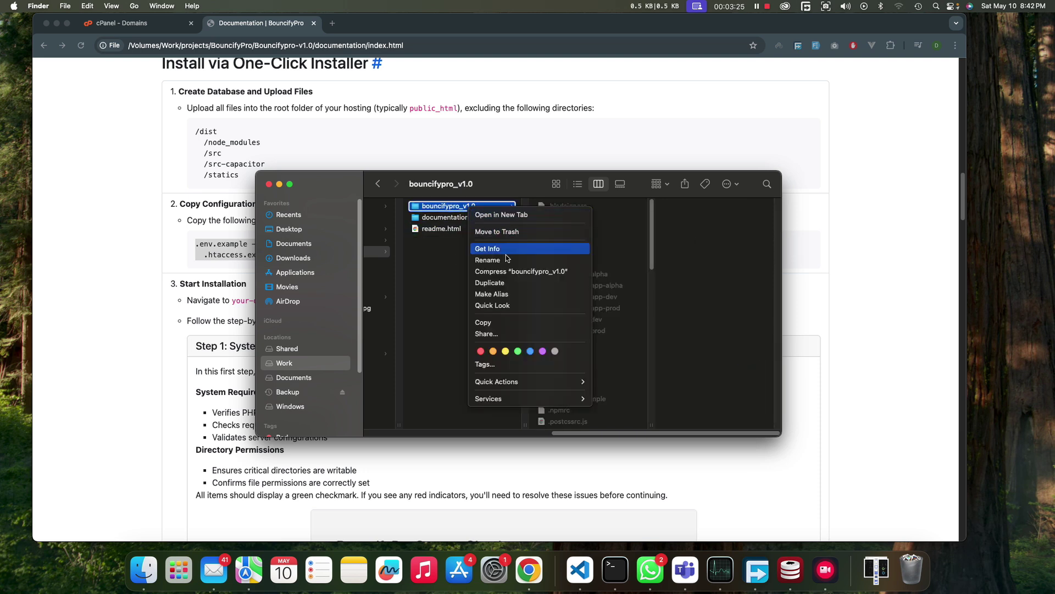
click(509, 277)
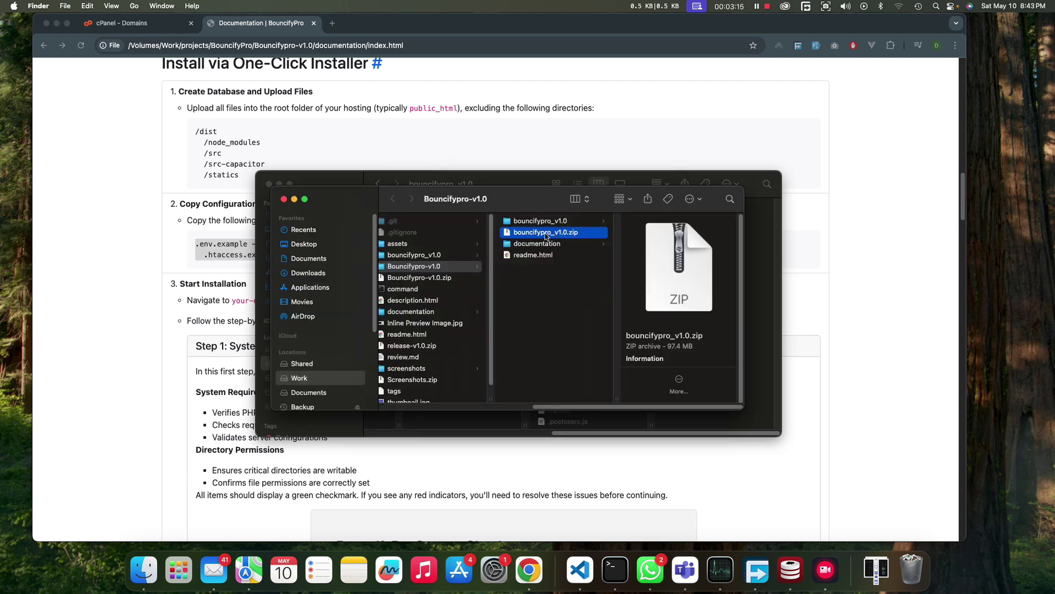
- Upload bouncifypro_v1.0.zip (92.87 MB) from Finder into the bouncifypro.coderstm.com document root
click(135, 25)
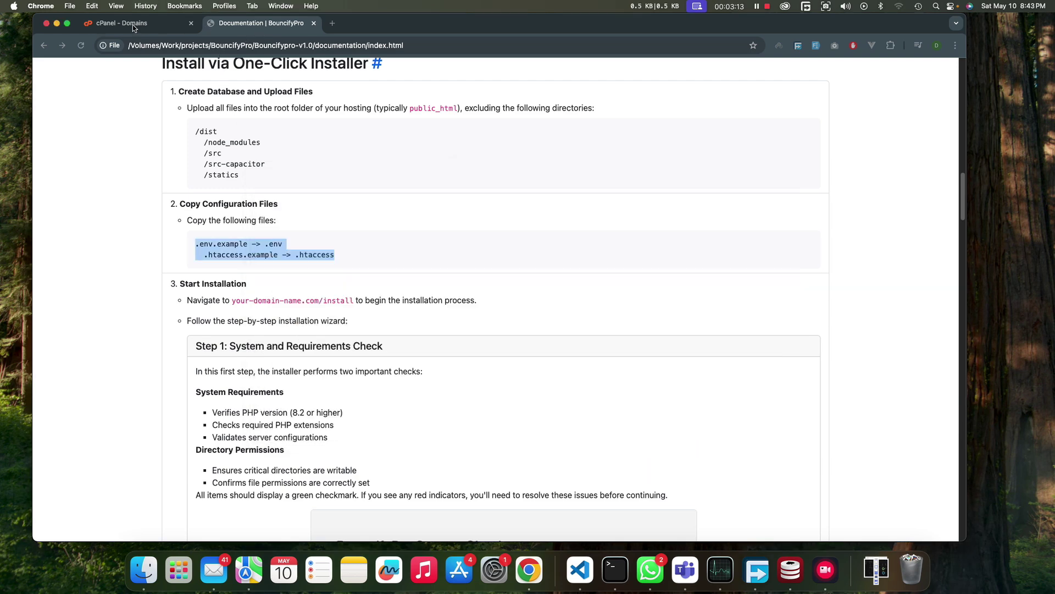
click(134, 24)
click(355, 341)
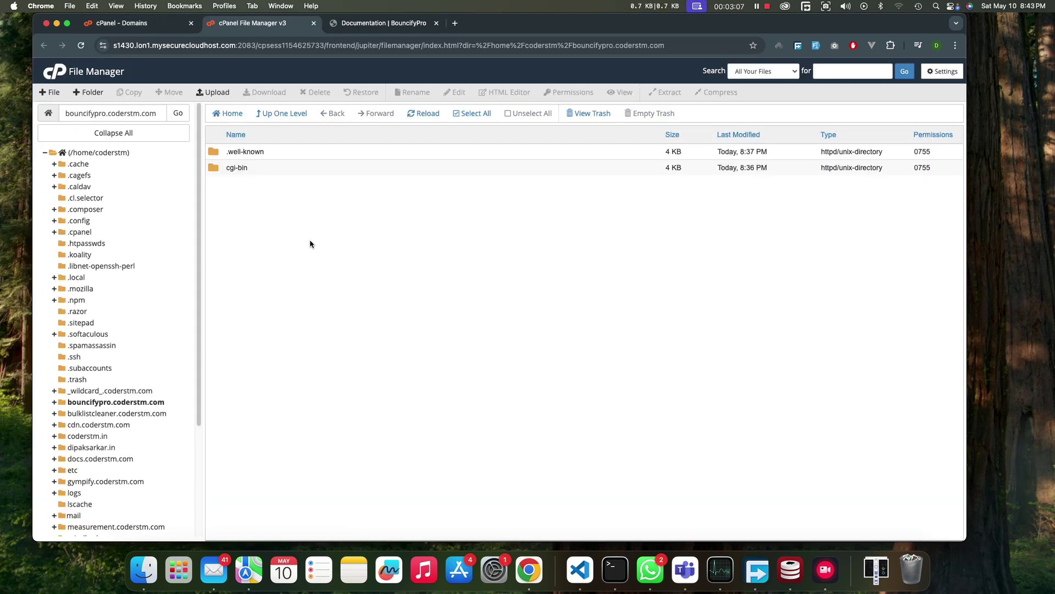
click(214, 92)
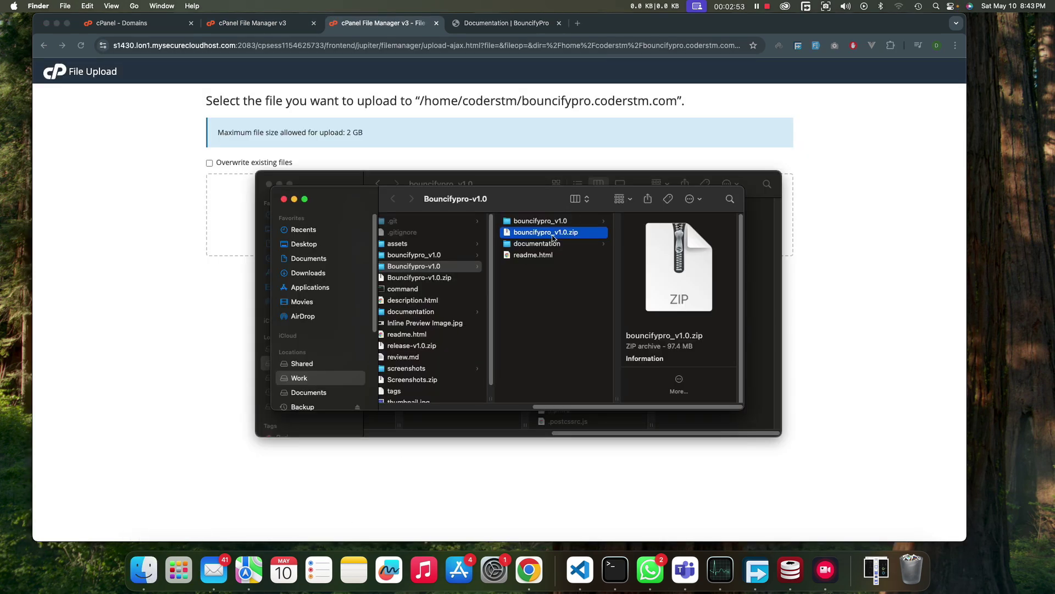
drag(552, 237, 242, 208)
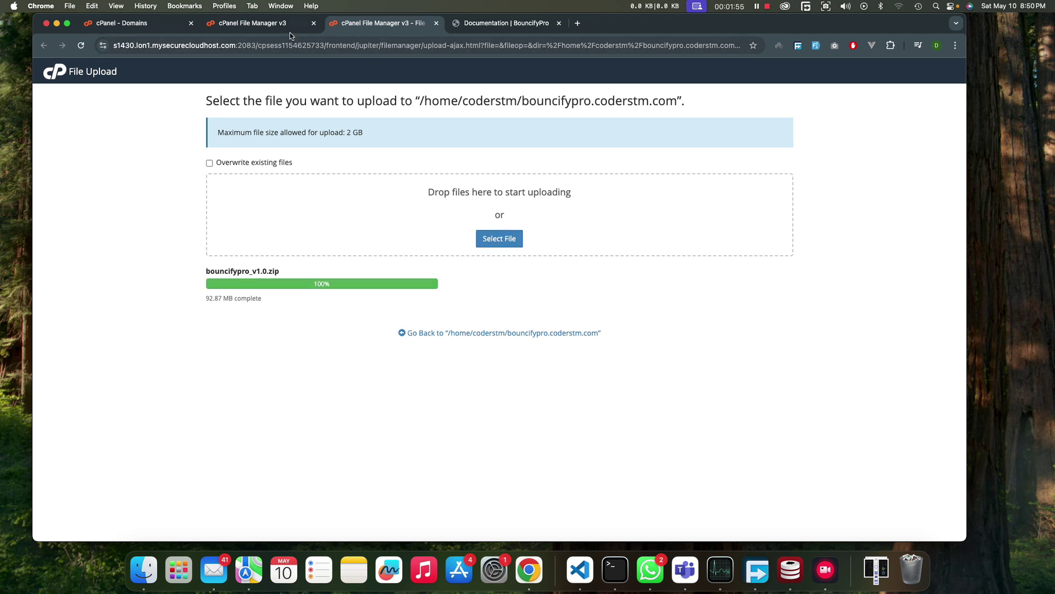
- Reload the File Manager listing and extract bouncifypro_v1.0.zip into bouncifypro.coderstm.com
click(253, 23)
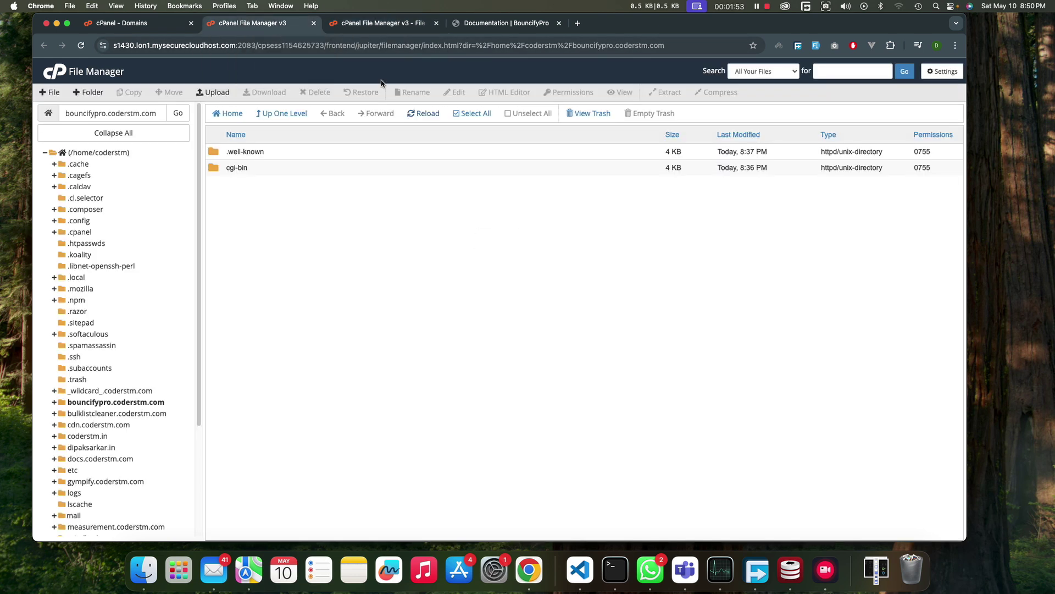
click(432, 119)
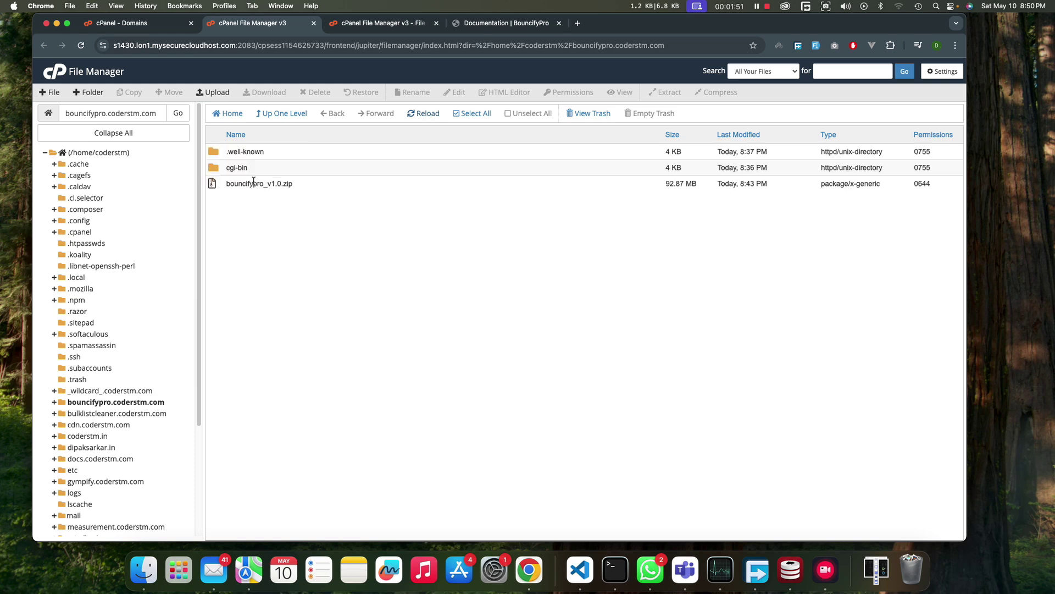
click(268, 187)
right_click(233, 182)
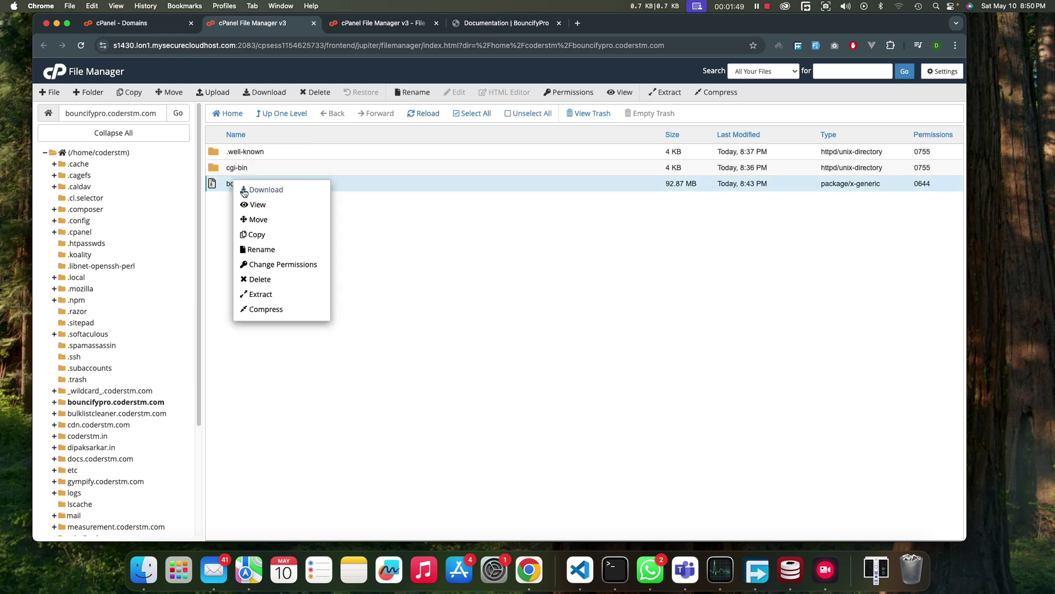
click(261, 295)
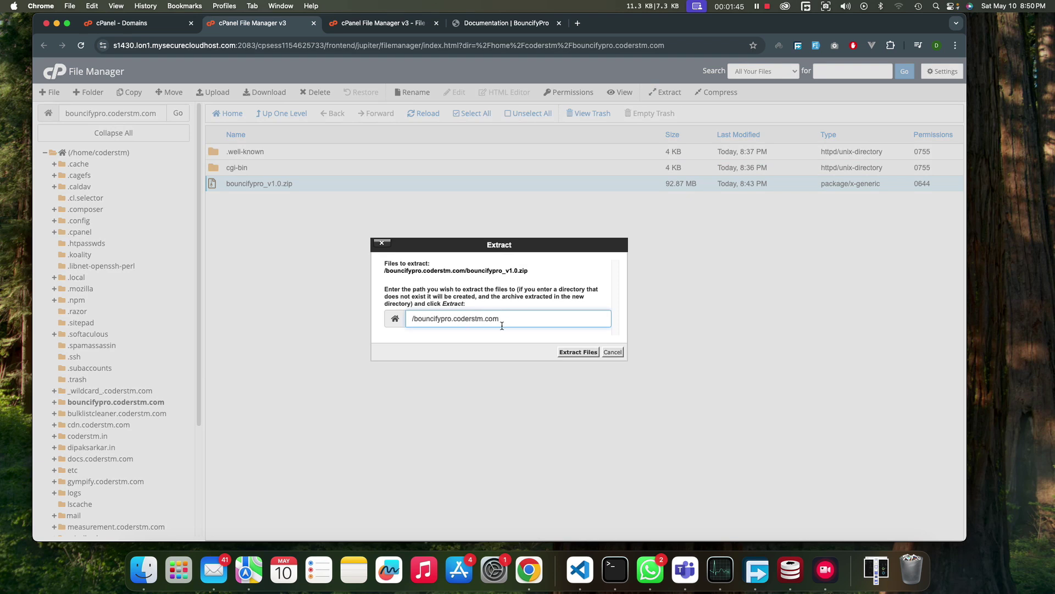
click(588, 354)
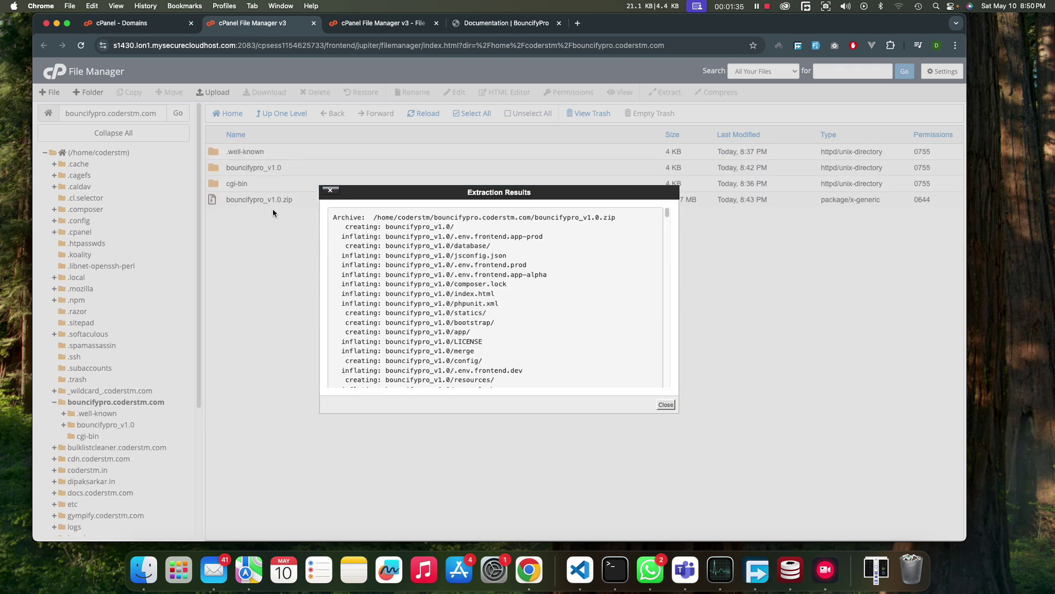
click(665, 404)
- Open the bouncifypro_v1.0 folder and turn on Show Hidden Files in File Manager settings
click(247, 167)
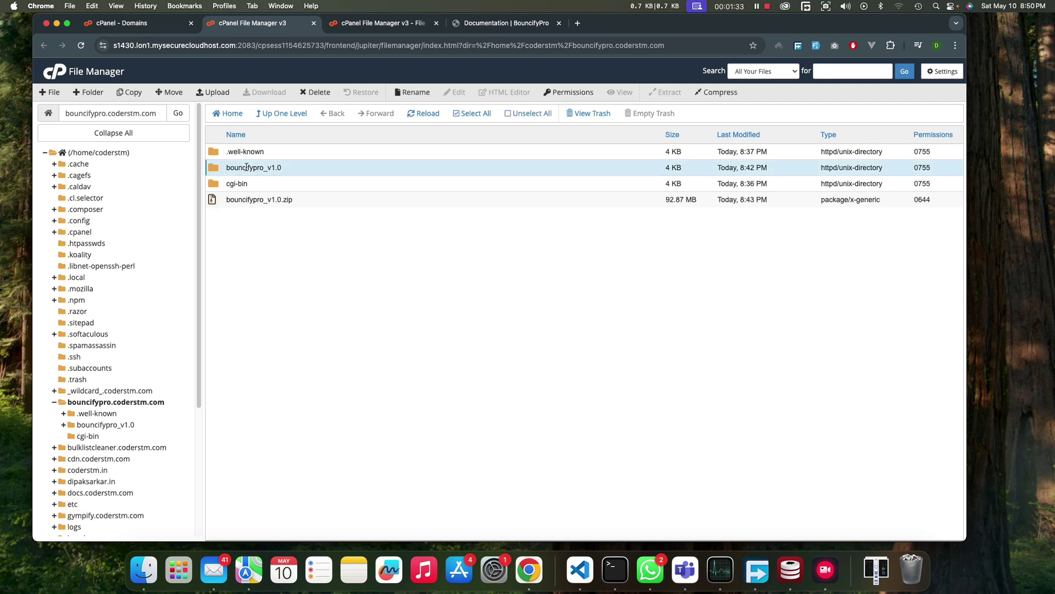
double_click(216, 168)
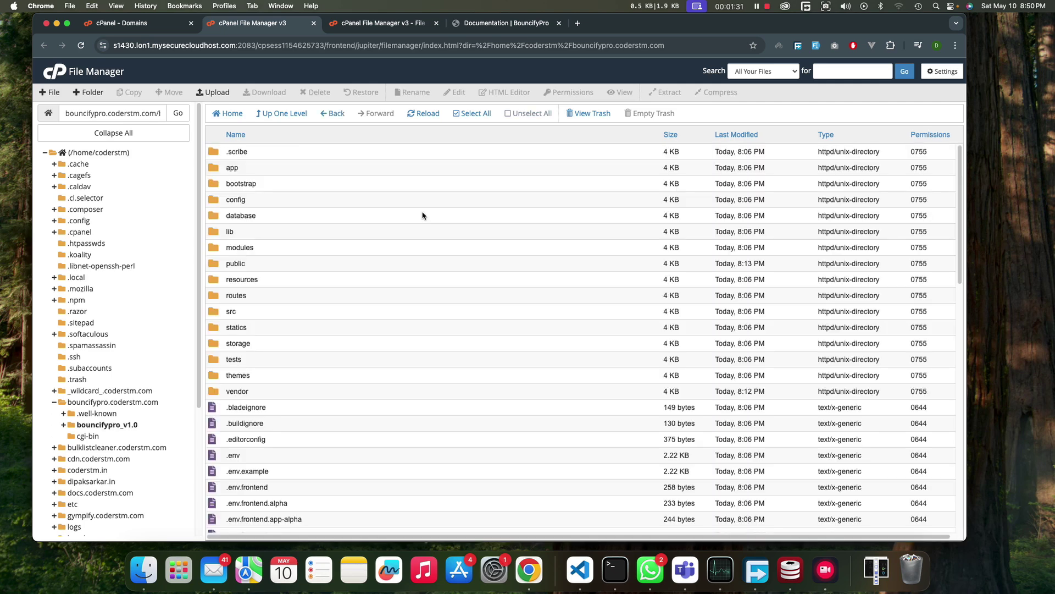
click(304, 202)
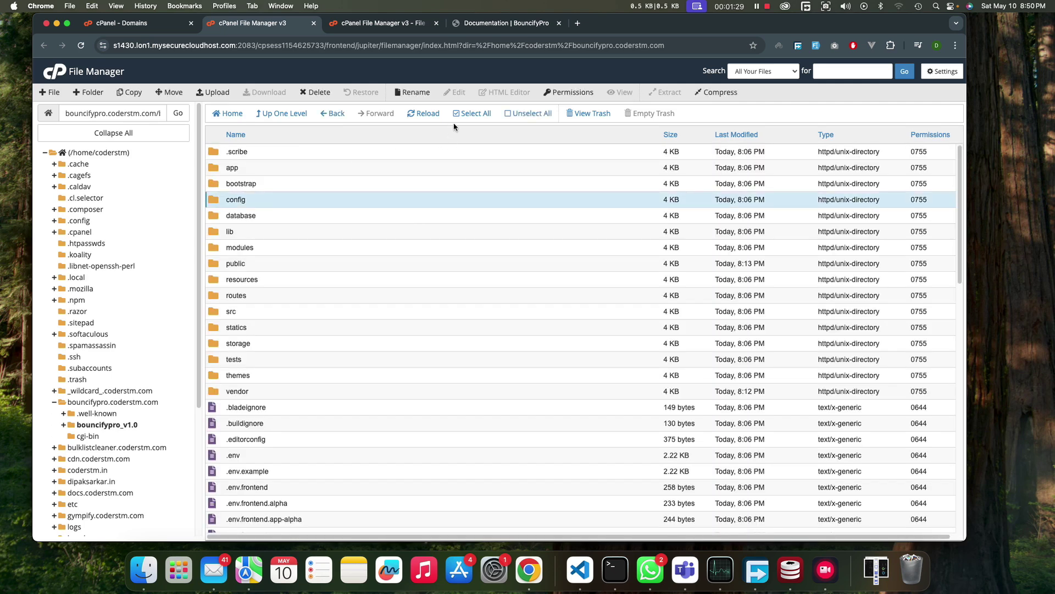
click(939, 73)
click(404, 349)
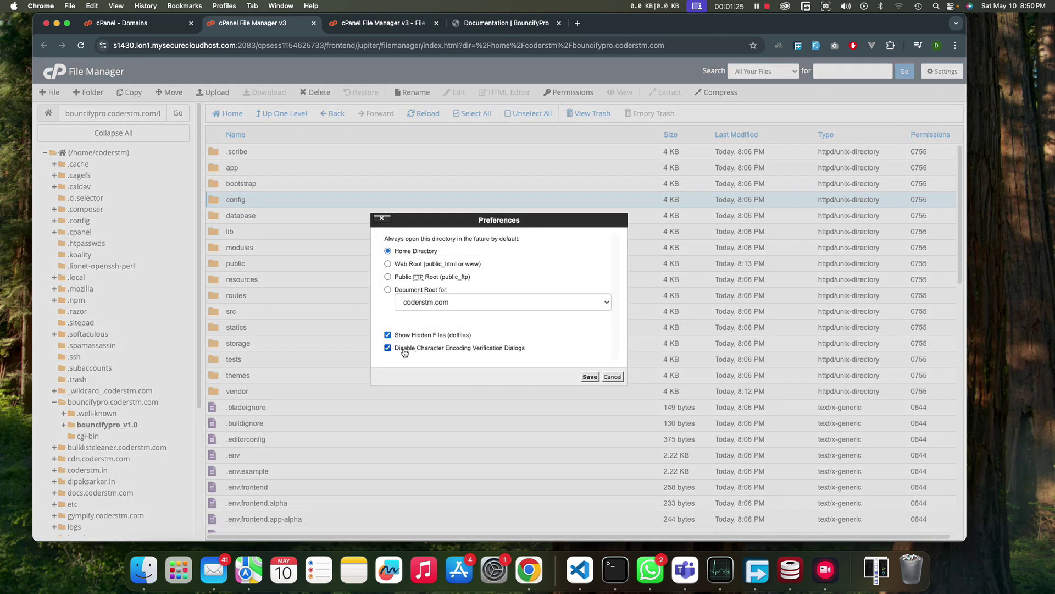
drag(396, 336, 411, 337)
click(589, 377)
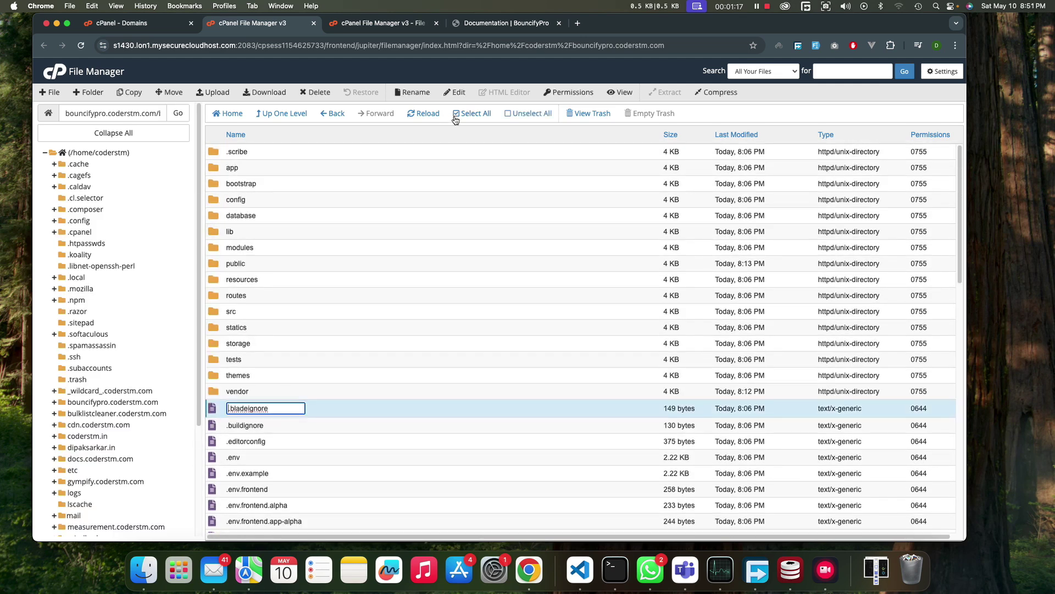
- Move every item in bouncifypro_v1.0 up into /bouncifypro.coderstm.com
click(487, 115)
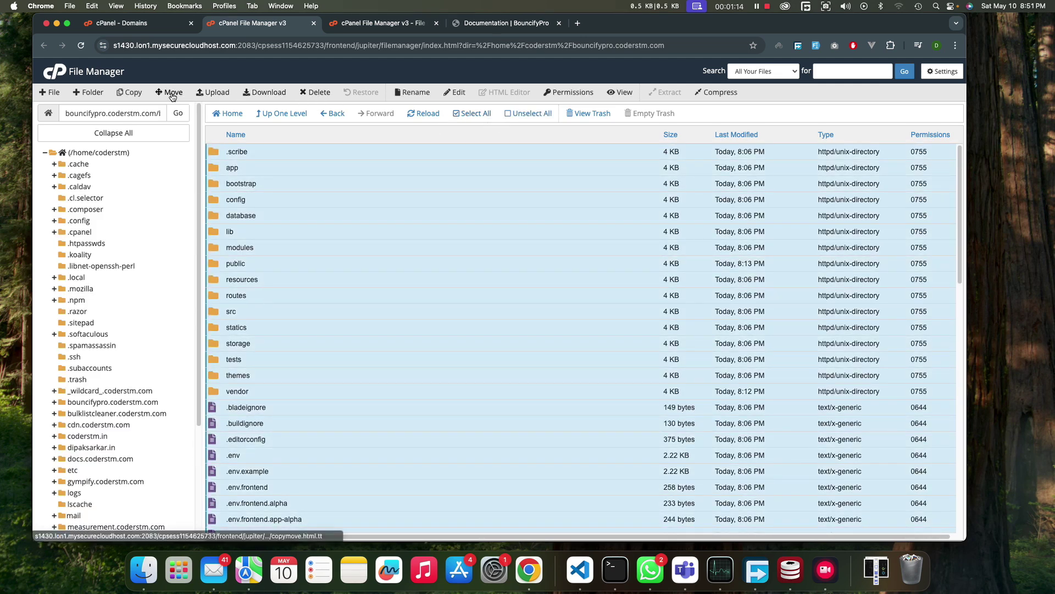
click(171, 94)
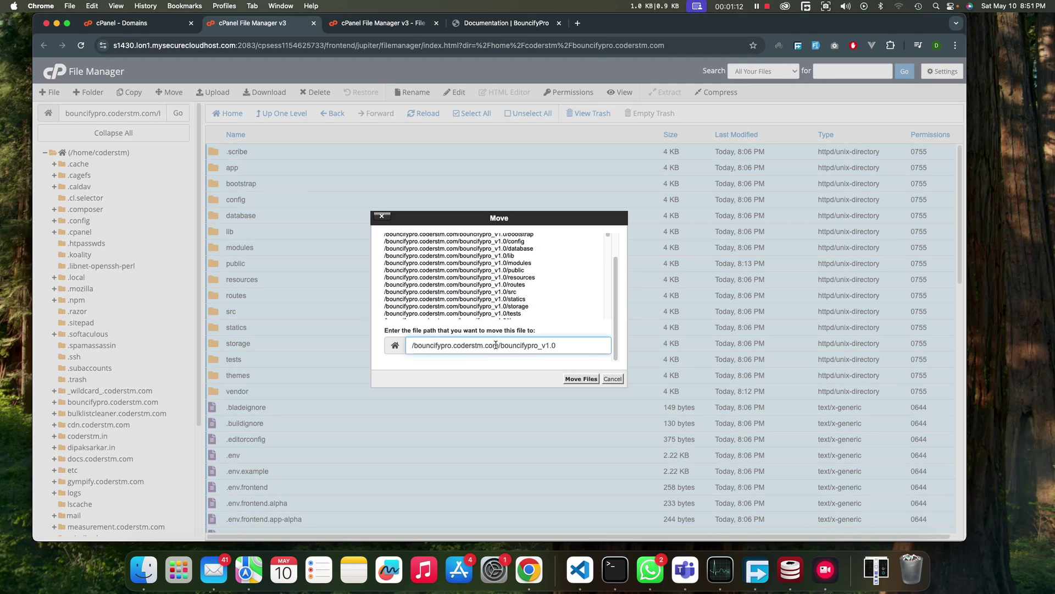
drag(498, 345, 556, 345)
key(BackSpace)
click(584, 379)
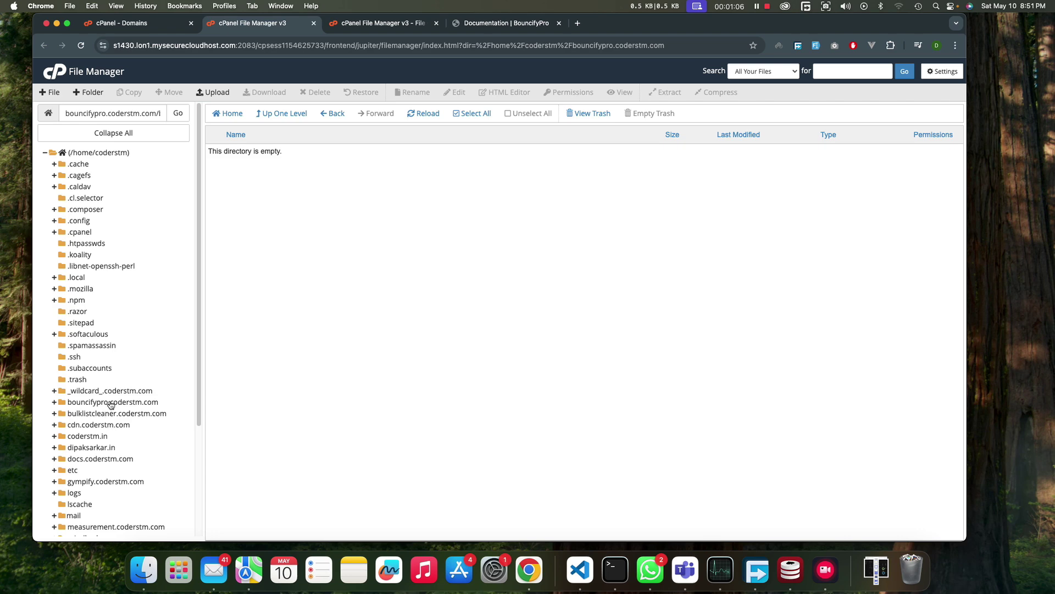
- Browse bouncifypro.coderstm.com's listing to confirm the app files now sit there, beside the empty bouncifypro_v1.0
click(111, 403)
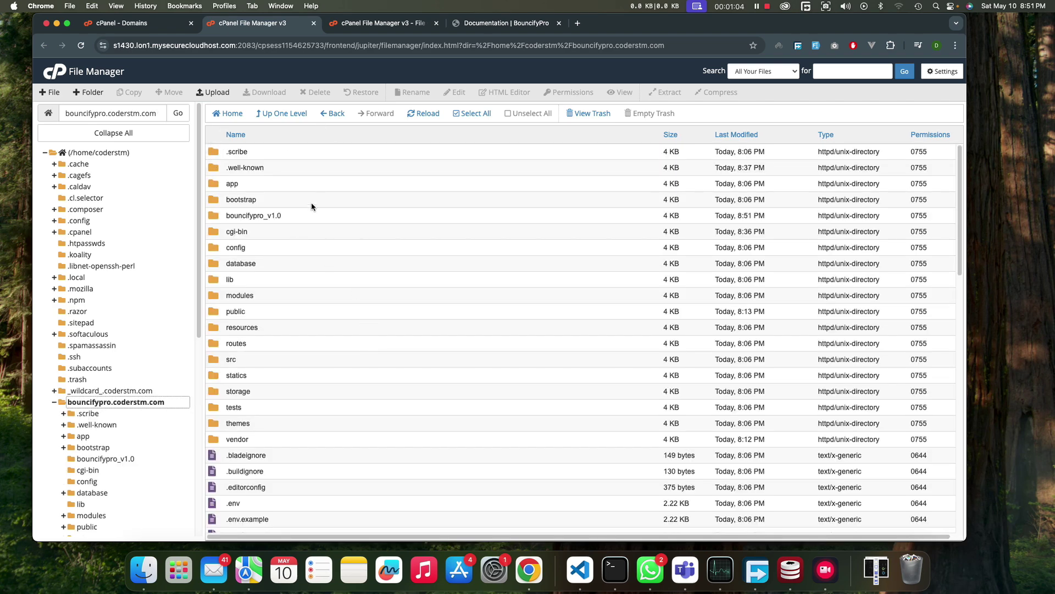
click(242, 219)
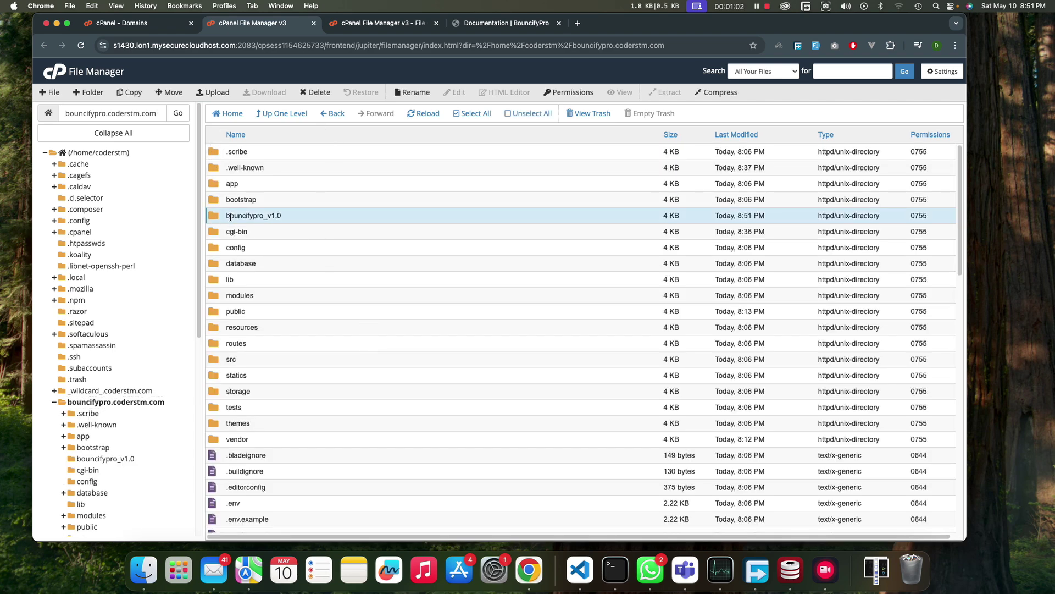
scroll(225, 242, down, 8)
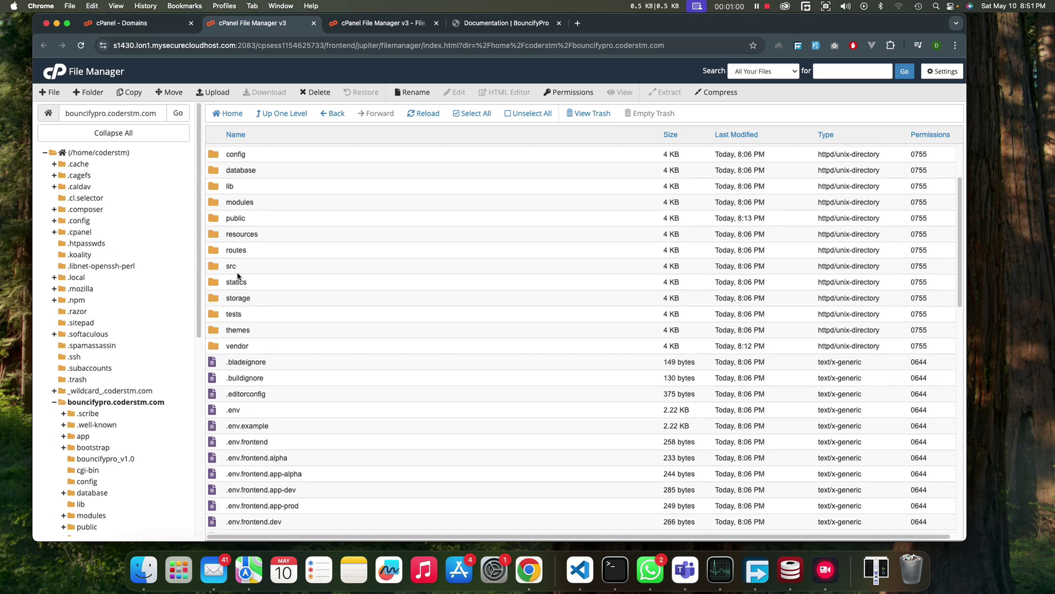
scroll(237, 272, up, 5)
scroll(240, 272, up, 3)
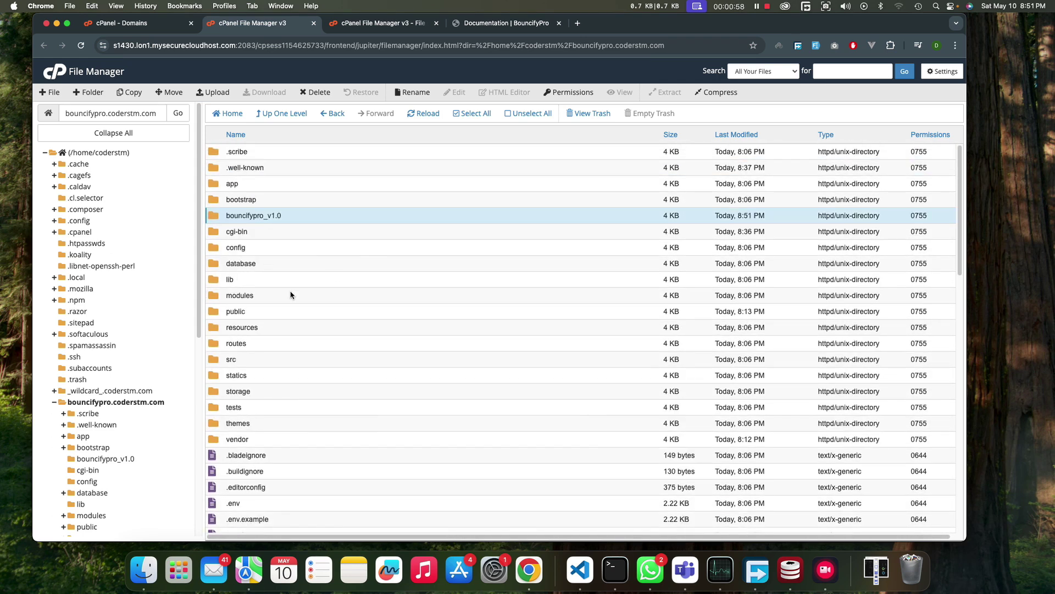
scroll(280, 332, down, 10)
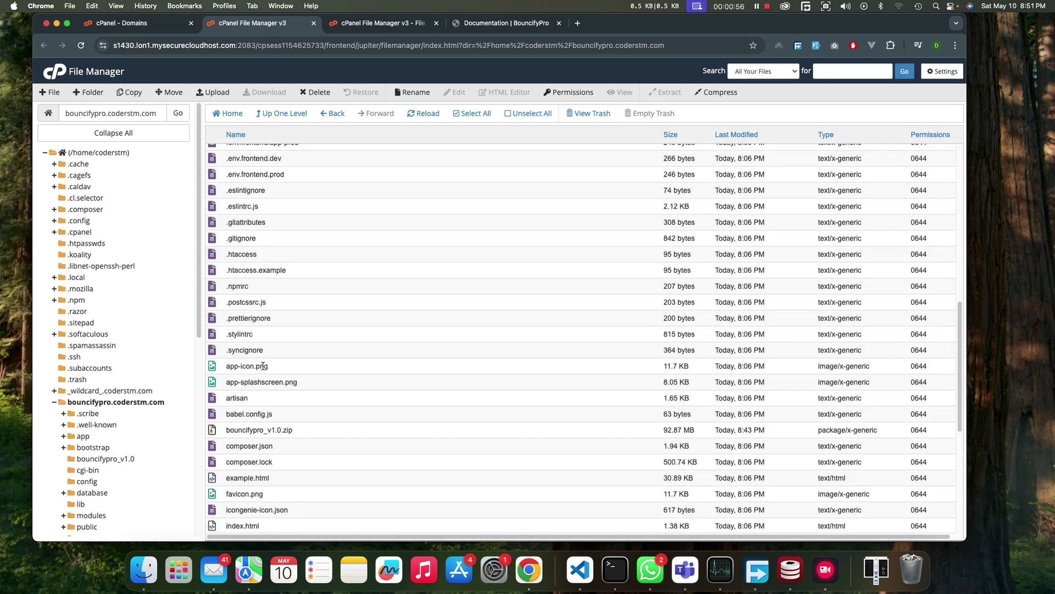
click(337, 415)
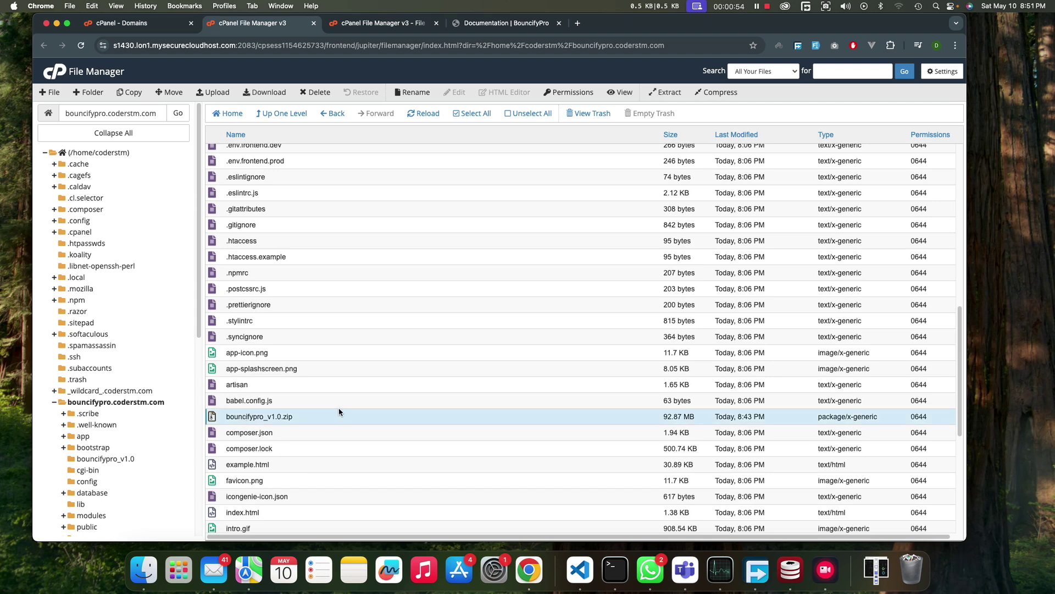
scroll(306, 388, up, 10)
scroll(258, 385, down, 2)
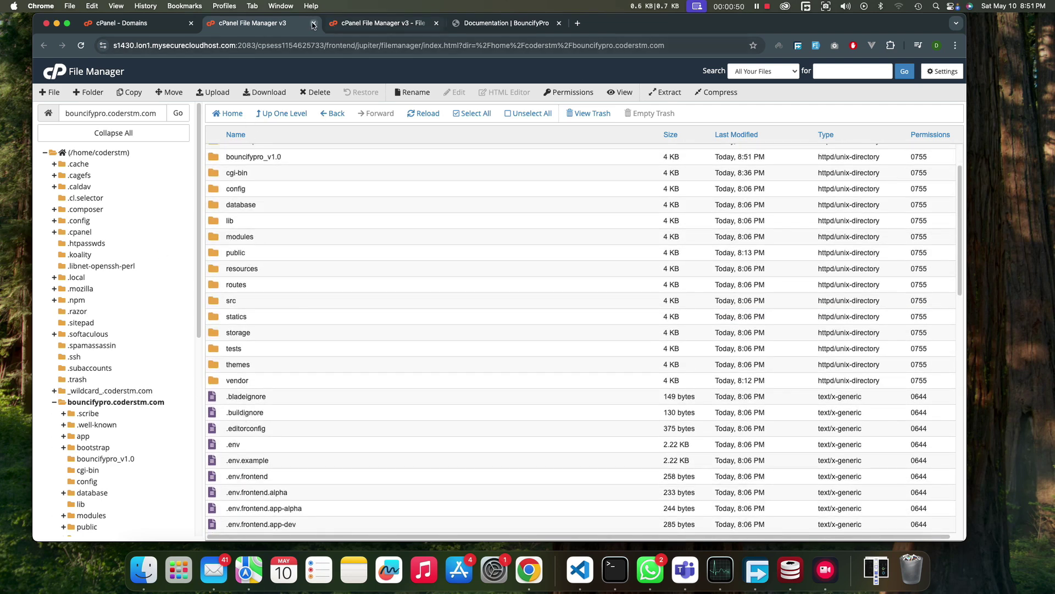
click(169, 23)
- Use the Database Wizard, found by searching 'my', to create database coderstm_bouncifypro
click(719, 67)
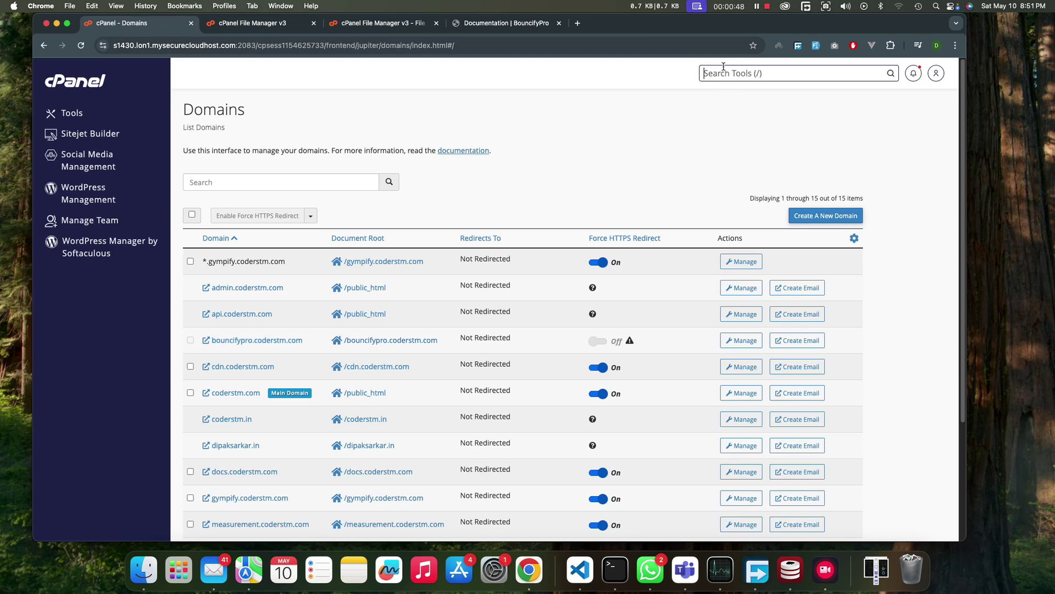
text(my)
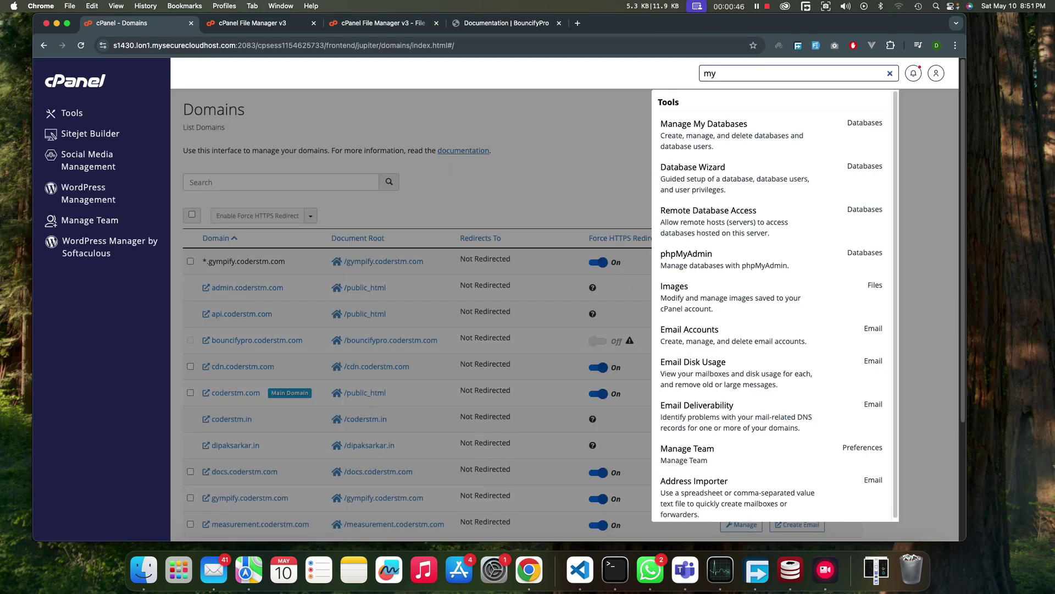
click(725, 190)
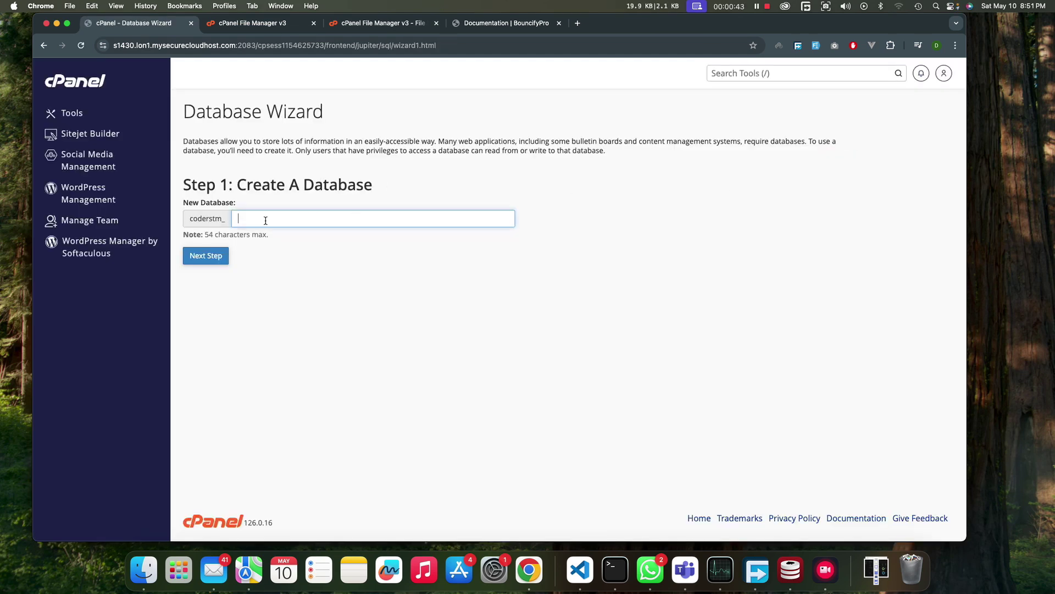
click(263, 220)
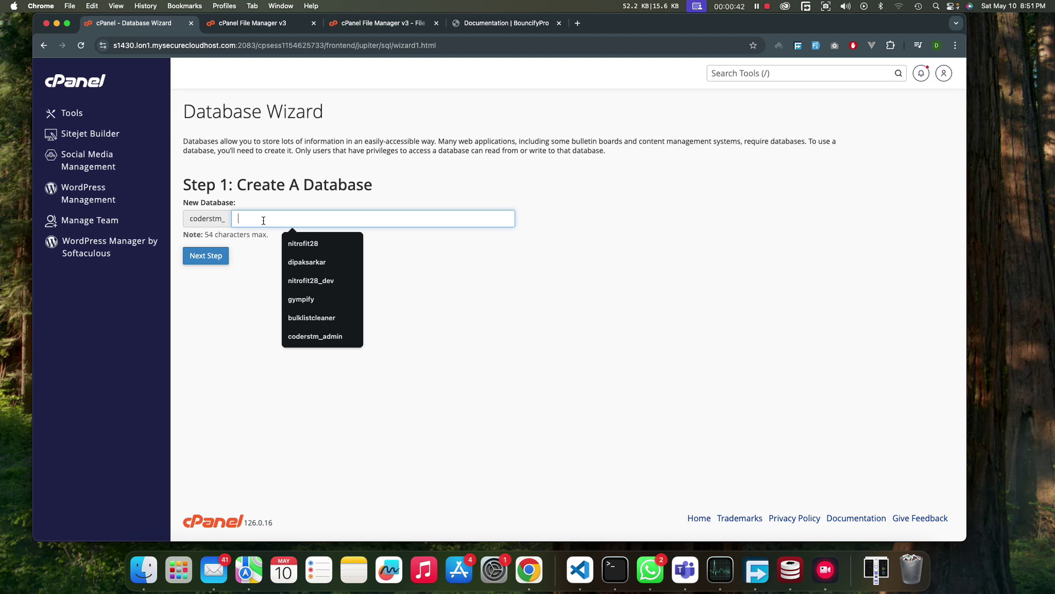
text(bouncifypro)
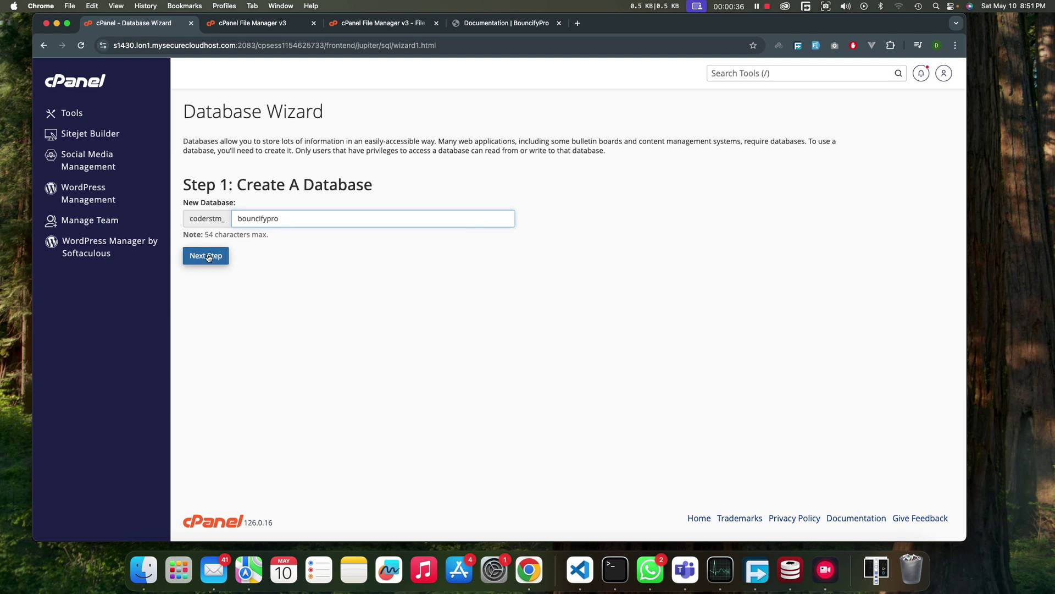
click(210, 256)
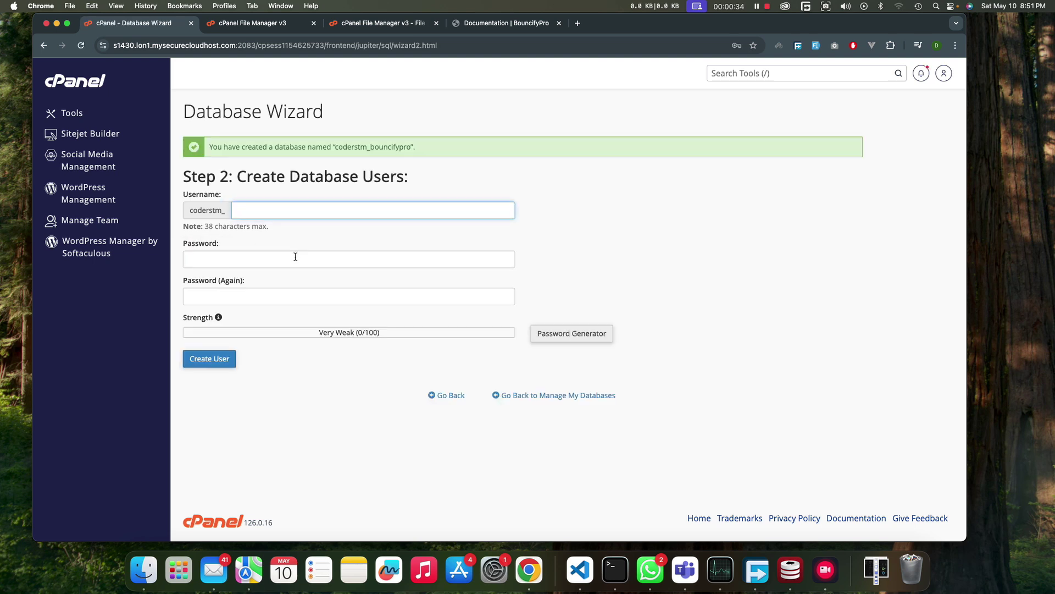
- Create user coderstm_bouncifypro with a generated password and grant it ALL PRIVILEGES on the database
text(bouncifypro)
click(251, 258)
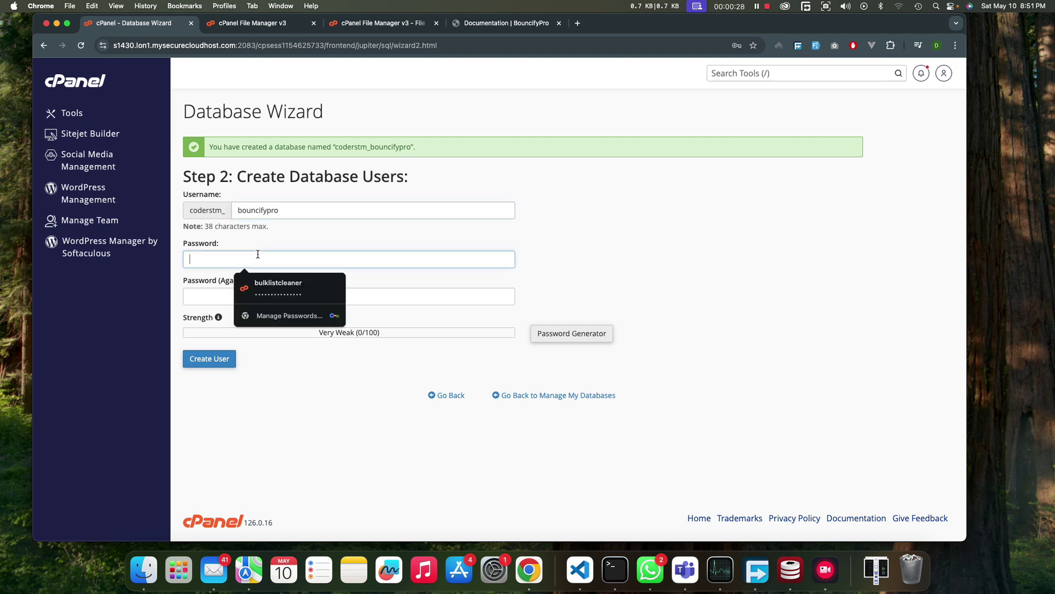
click(572, 335)
click(458, 326)
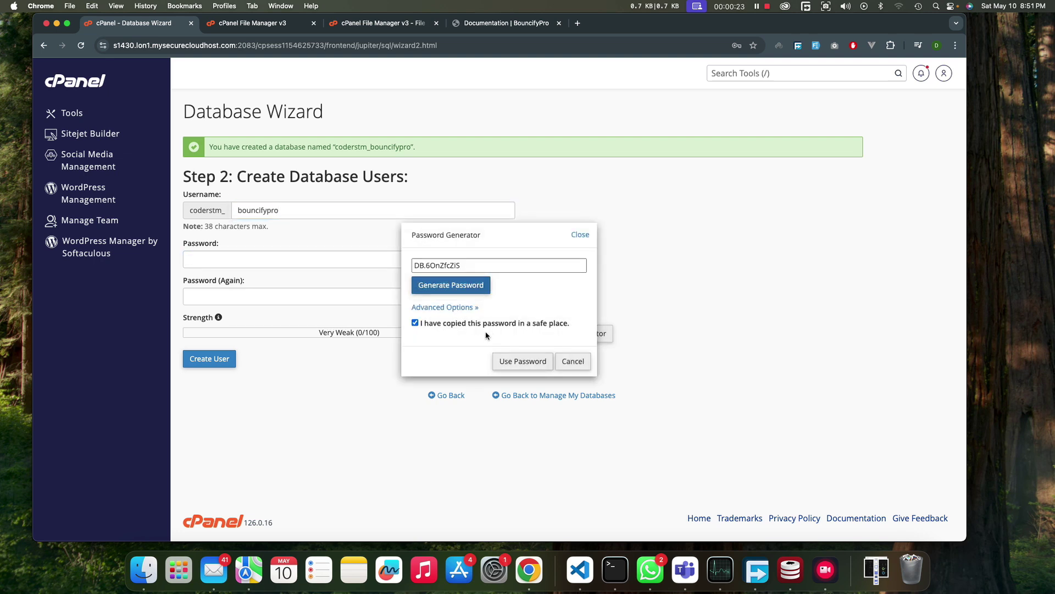
click(469, 286)
click(472, 269)
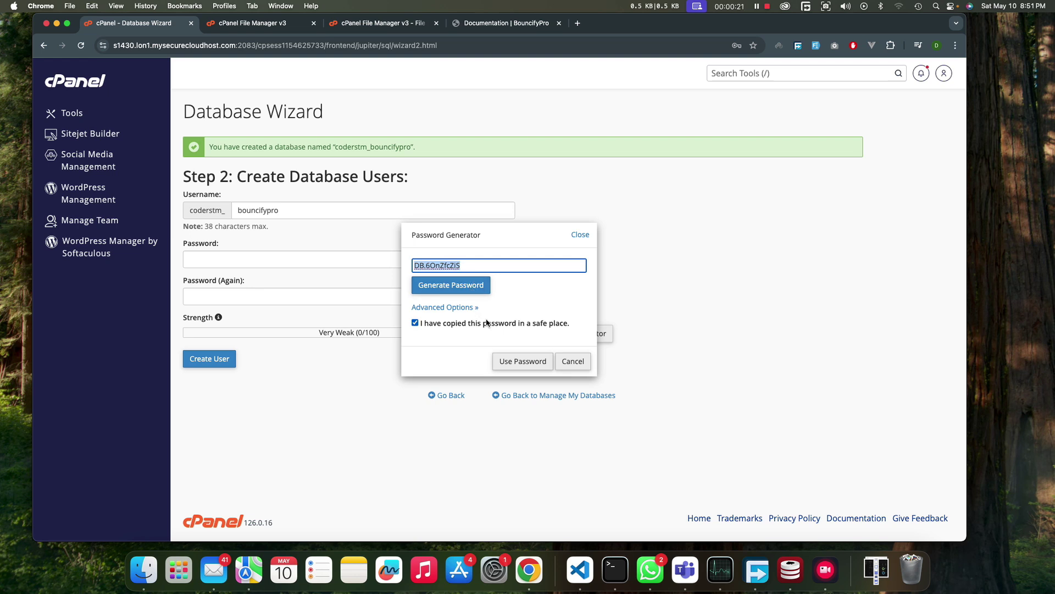
click(523, 361)
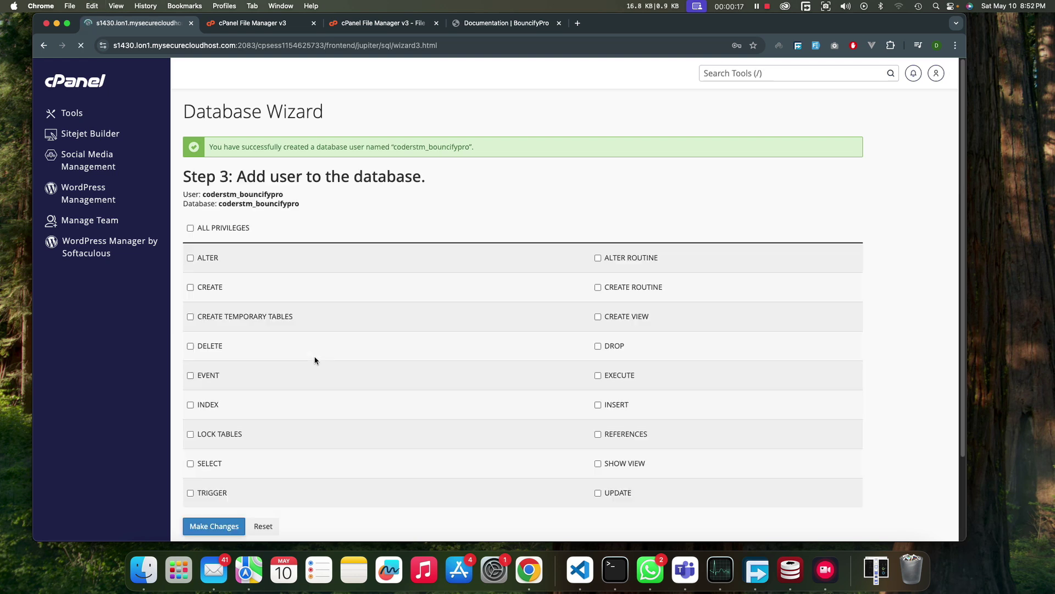
click(190, 228)
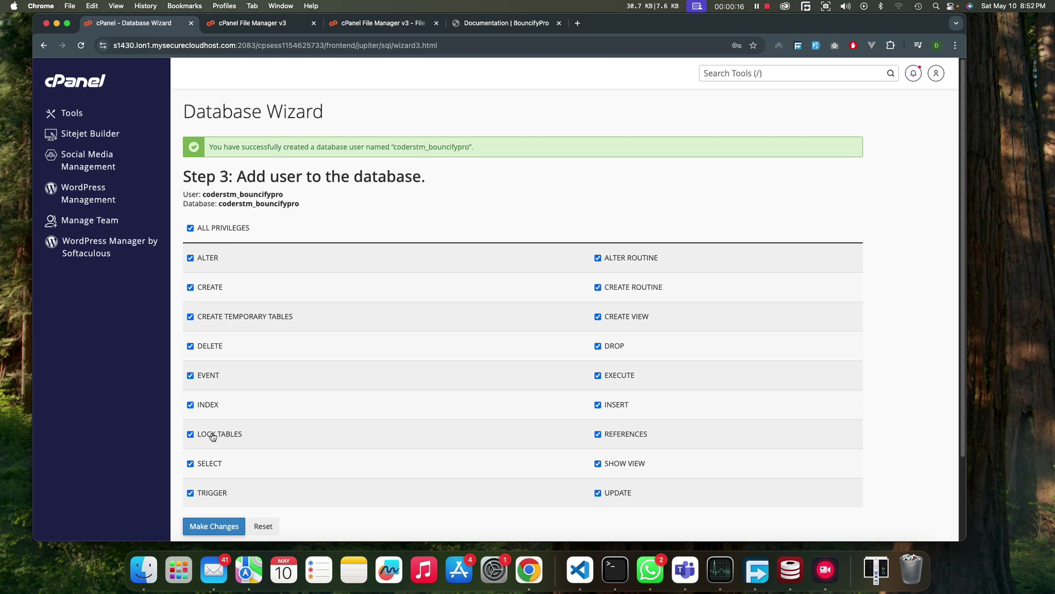
click(217, 527)
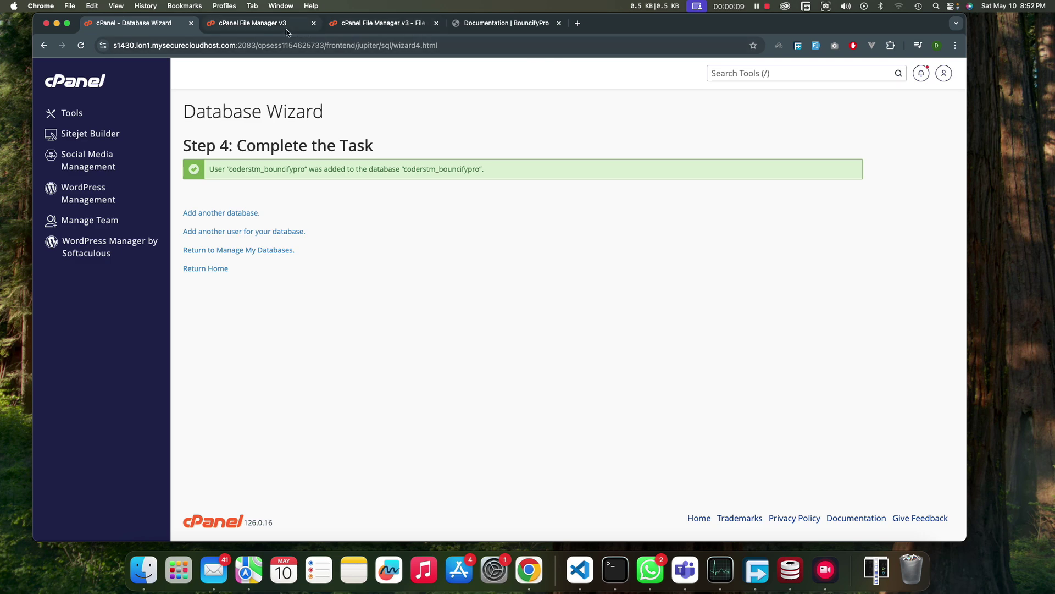
- Load bouncifypro.coderstm.com/install in a new tab and review the three failing folder permissions
click(522, 23)
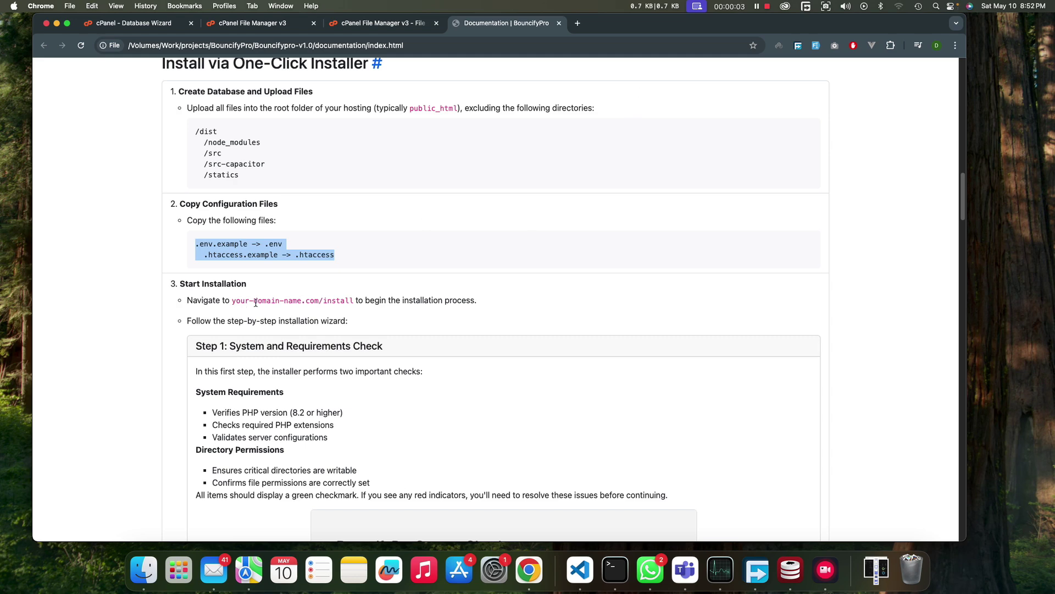
click(577, 23)
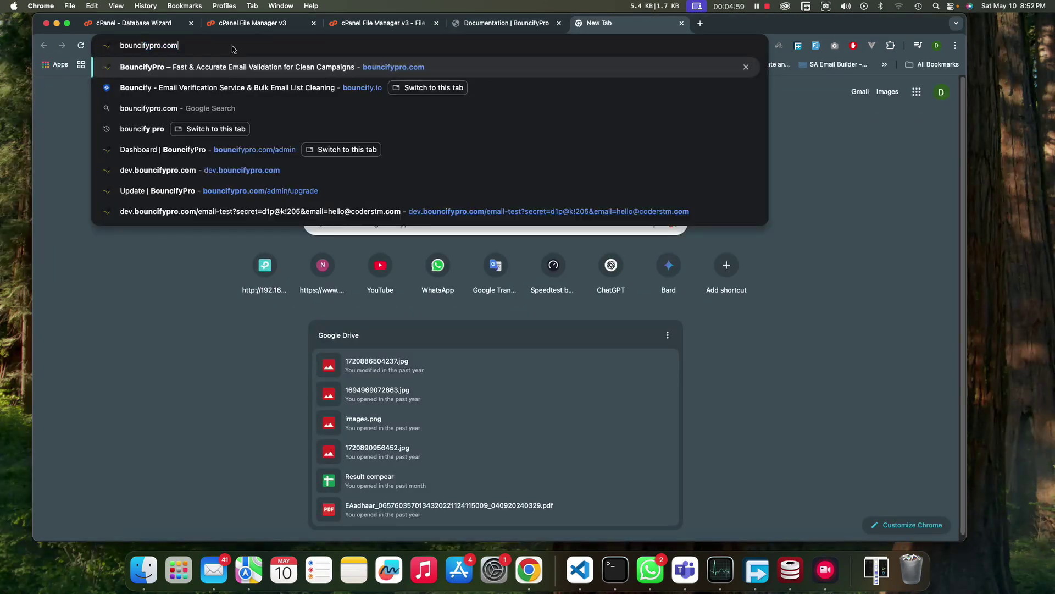
key(BackSpace)
key(BackSpace)
key(BackSpace)
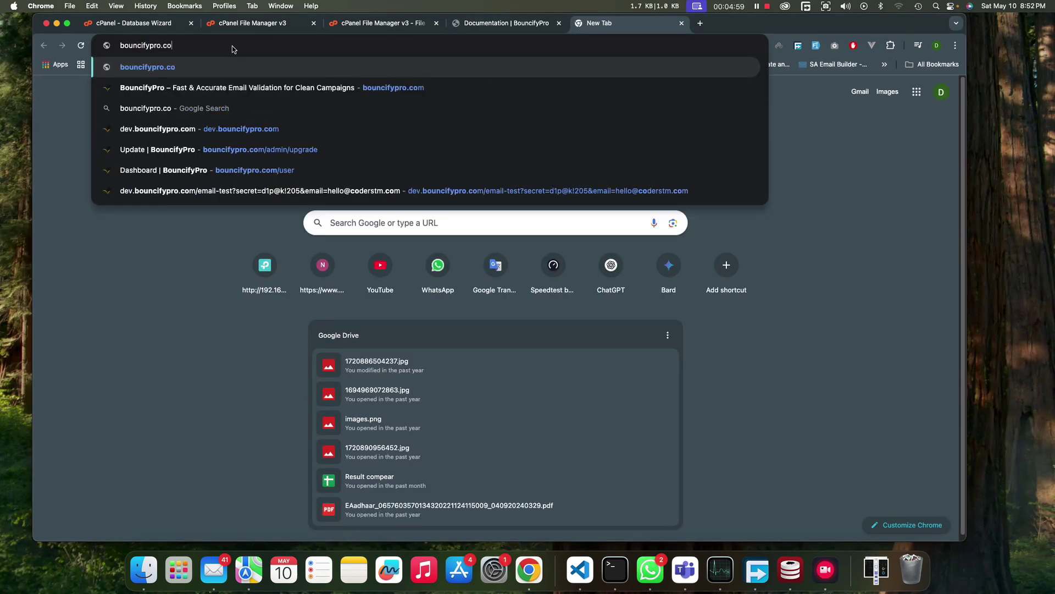
text(coderstm)
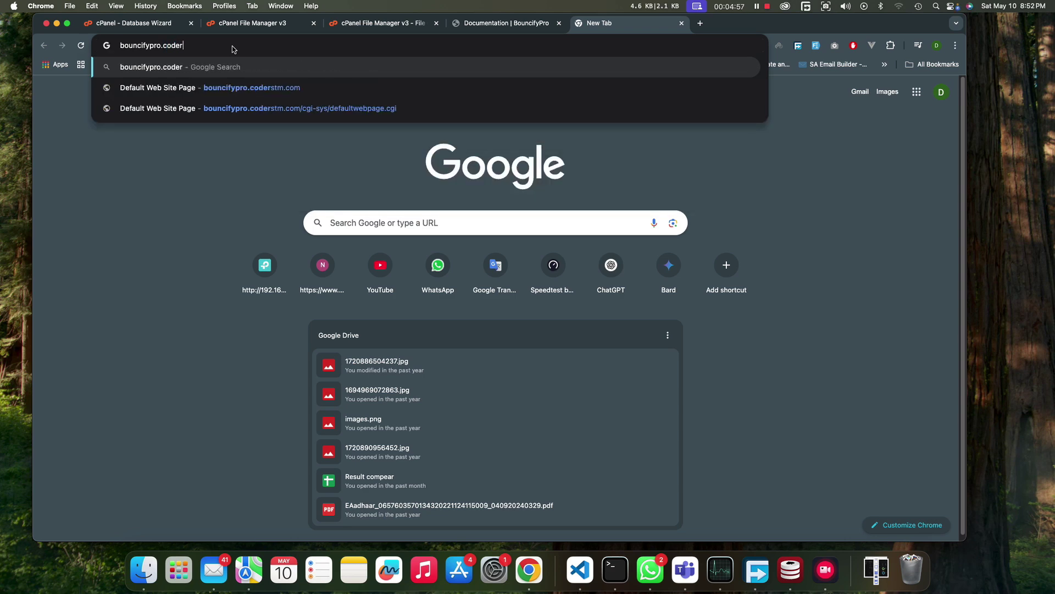
text(.com)
key(Return)
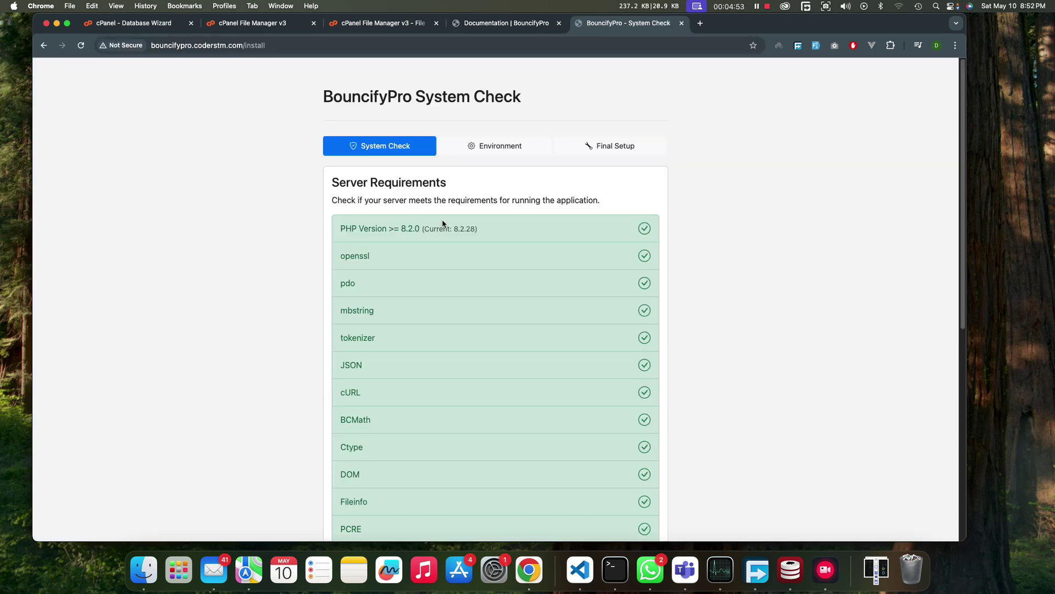
scroll(410, 311, down, 10)
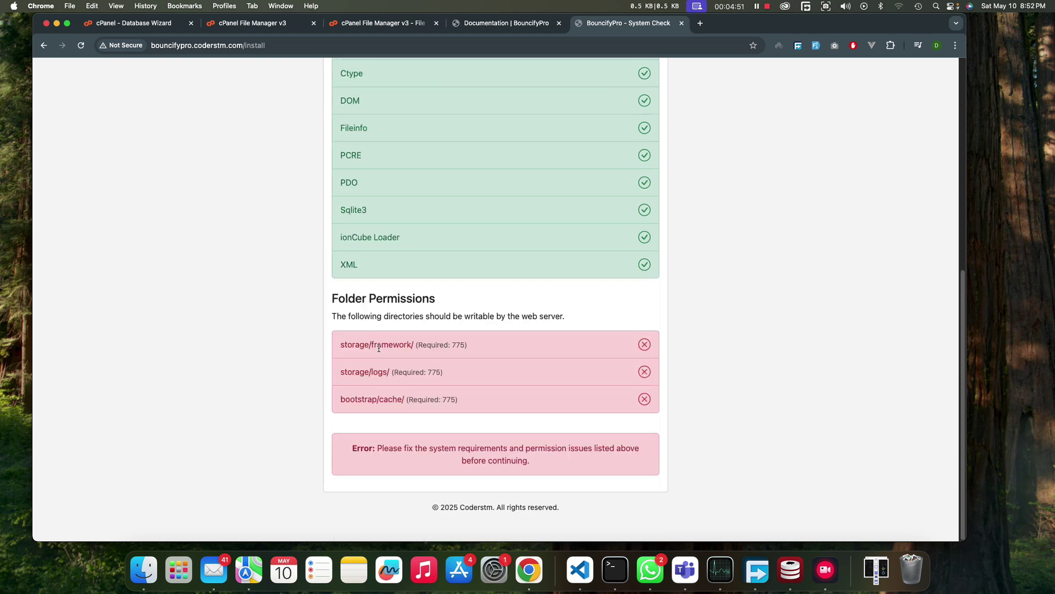
drag(345, 348, 412, 397)
click(462, 372)
- Give the storage/framework and storage/logs folders 0775 permissions
middle_click(340, 26)
click(244, 27)
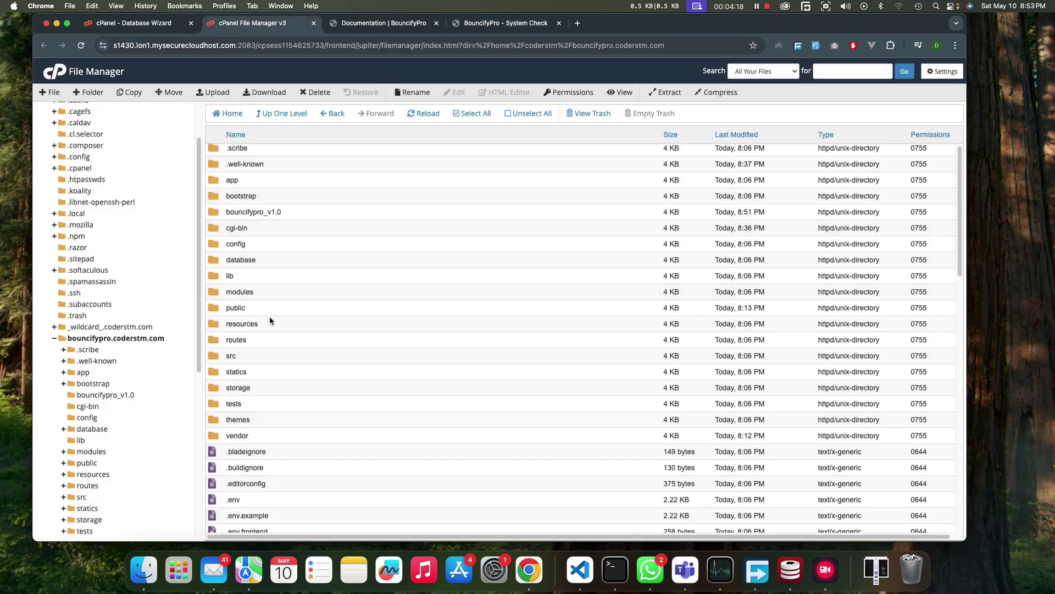
click(215, 380)
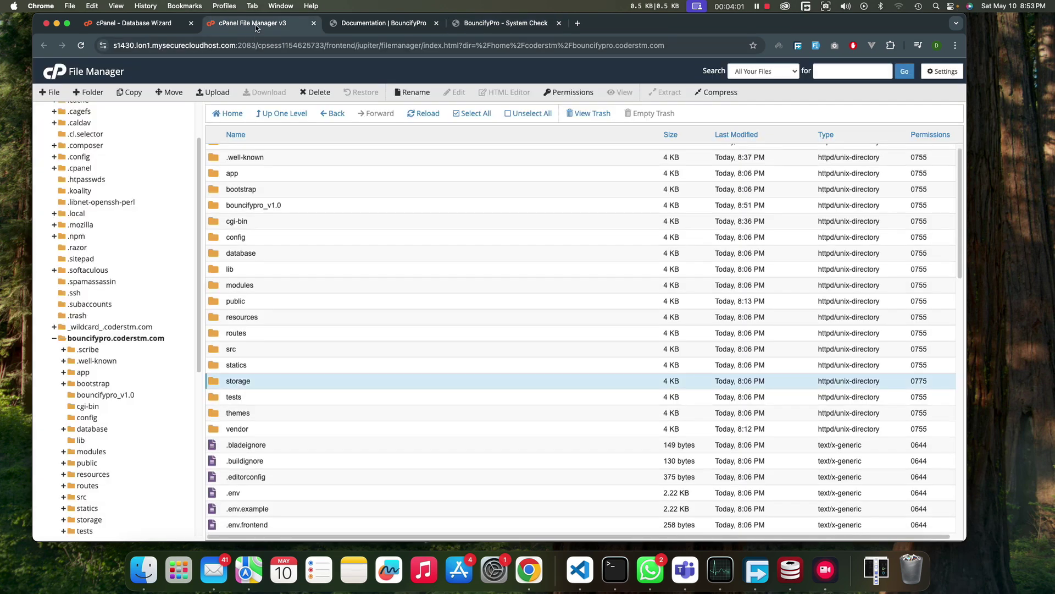
double_click(211, 383)
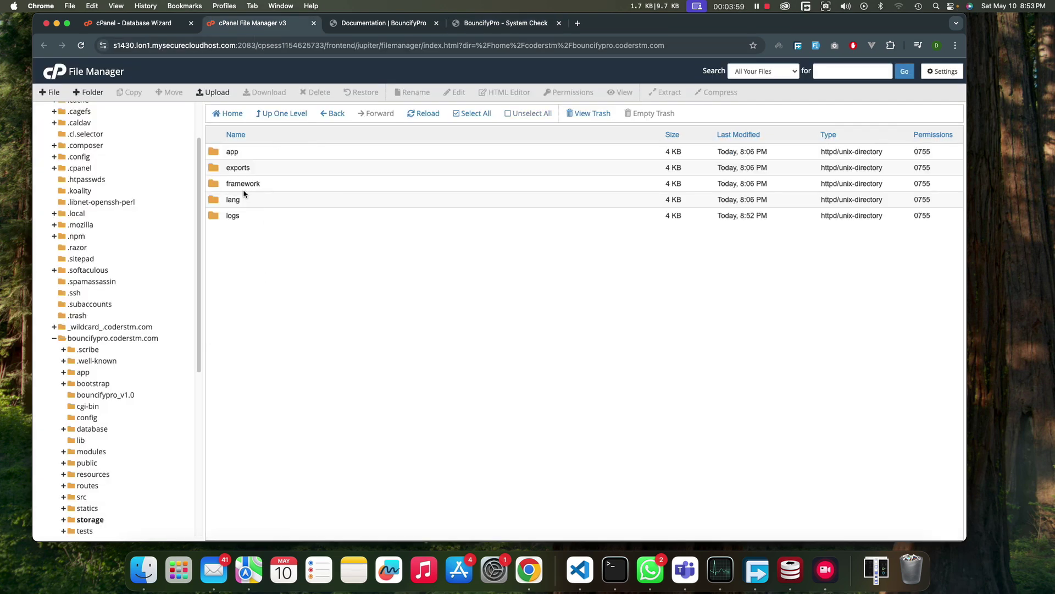
click(215, 187)
right_click(214, 186)
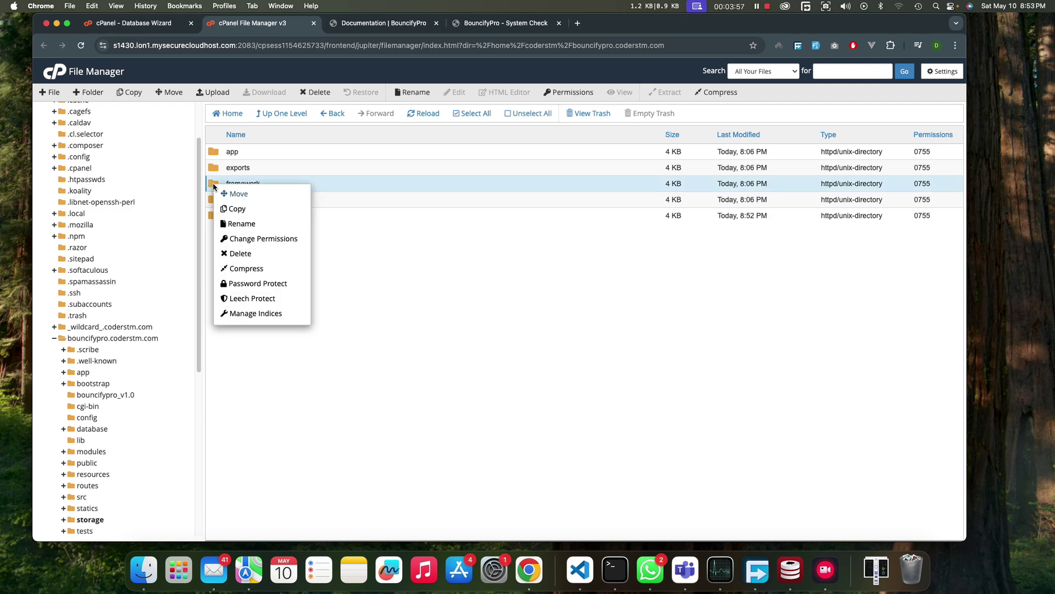
click(261, 238)
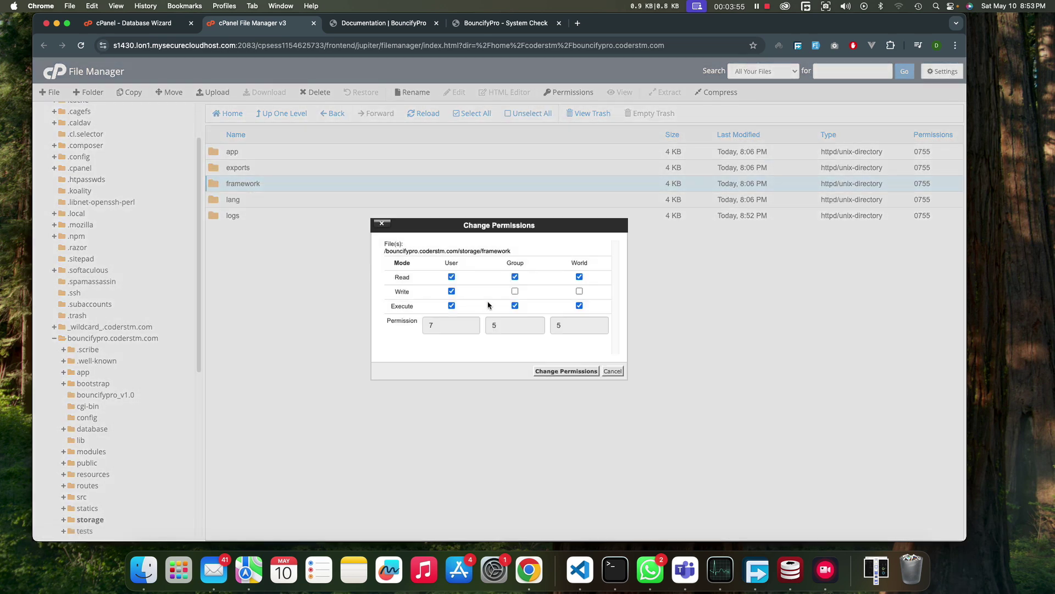
click(568, 370)
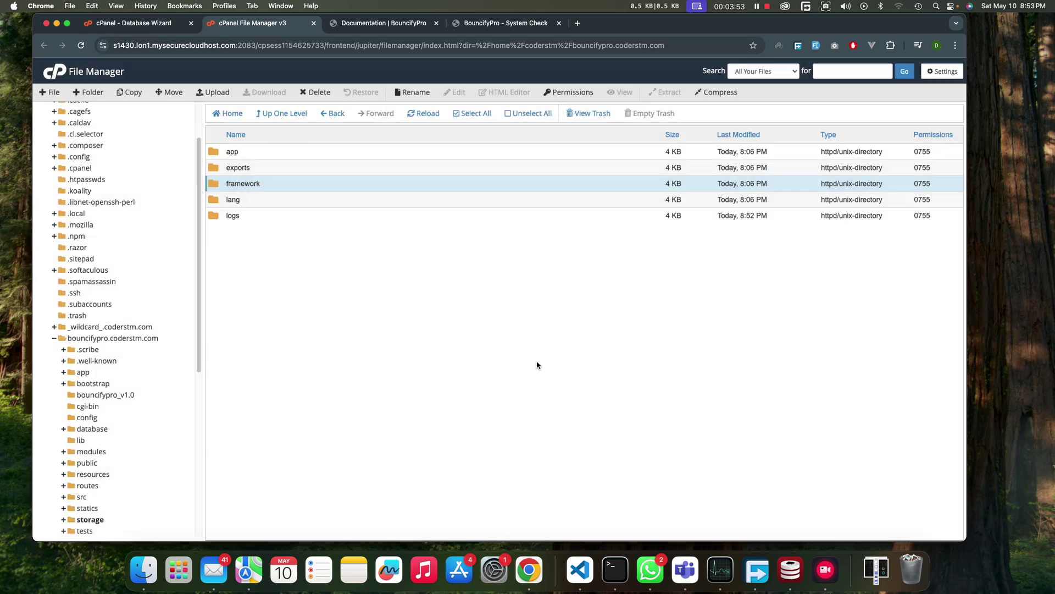
click(216, 219)
right_click(230, 219)
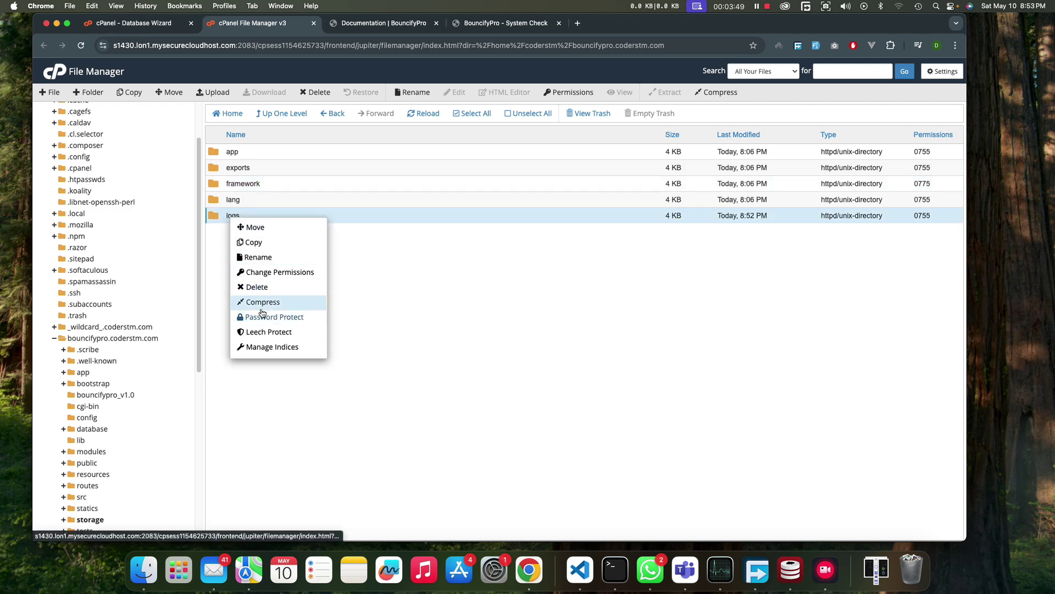
click(270, 272)
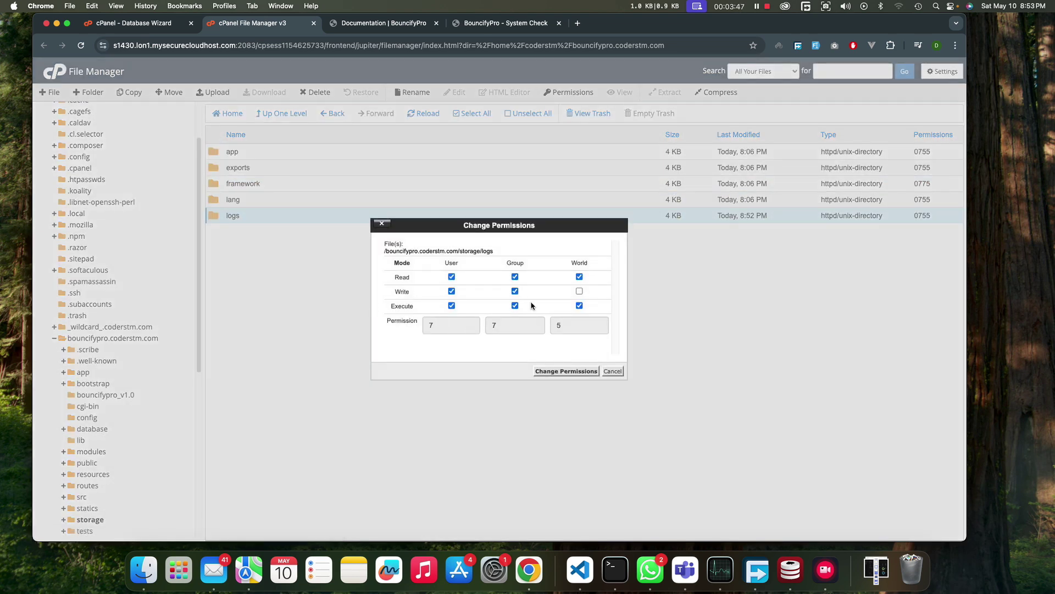
click(566, 371)
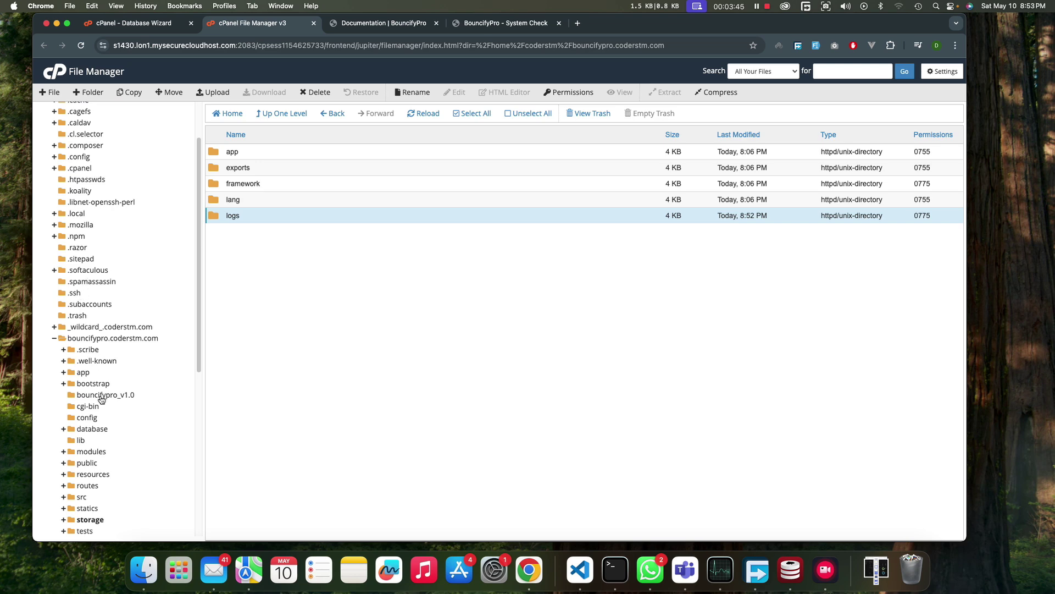
- Make the bootstrap/cache folder group-writable with 0775 permissions
click(118, 338)
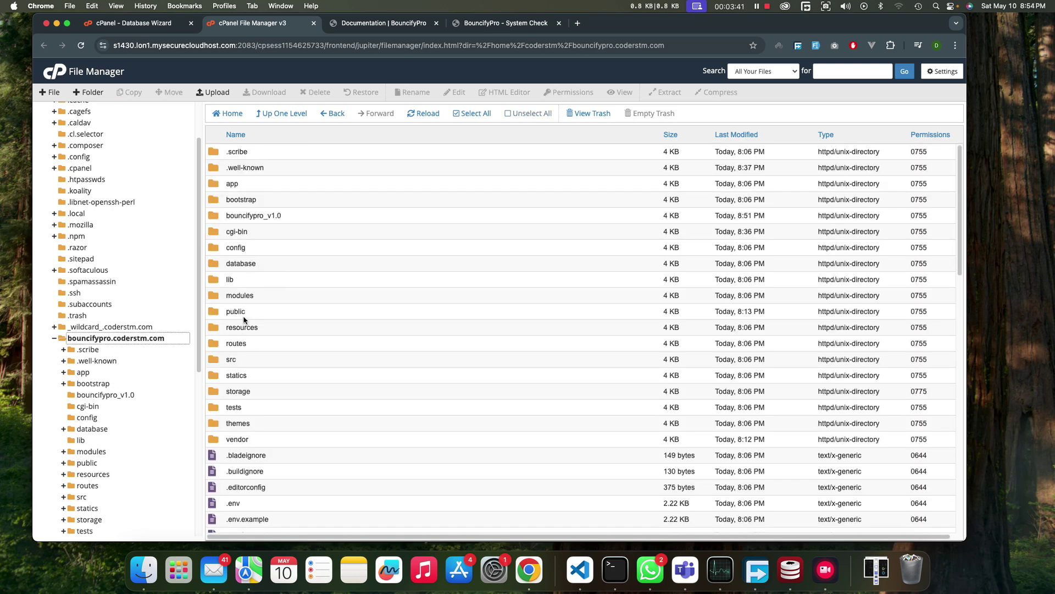
click(217, 204)
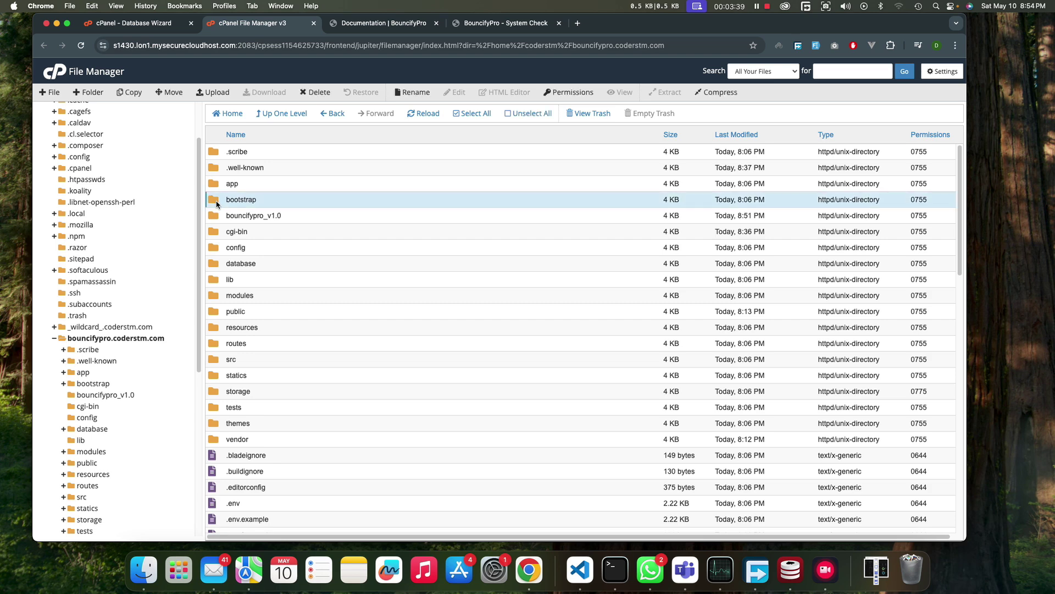
double_click(217, 204)
click(220, 157)
right_click(225, 155)
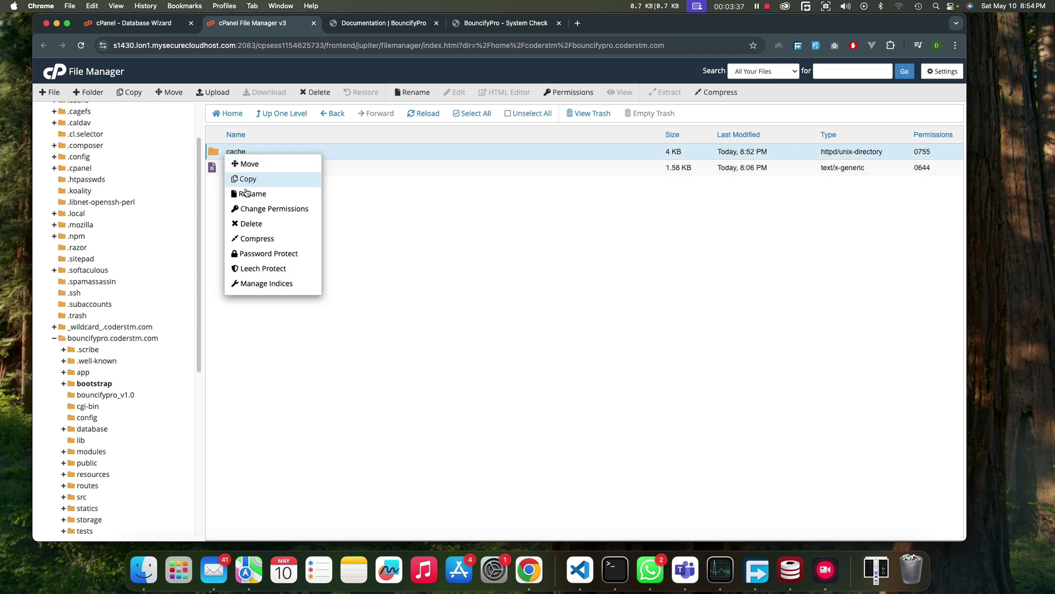
click(260, 210)
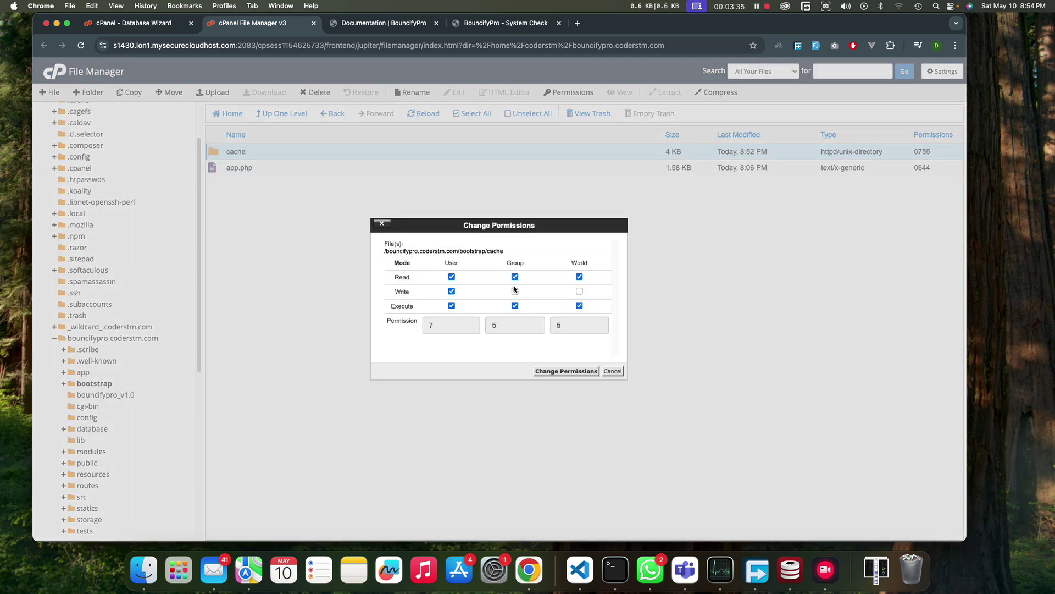
click(515, 291)
click(567, 371)
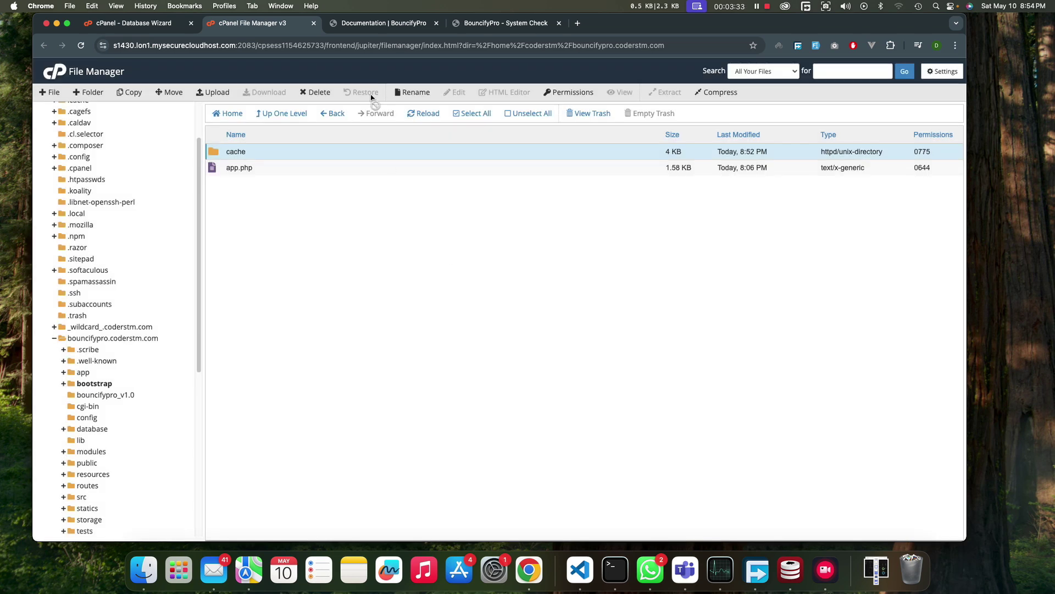
- Continue from the system check to Environment Setup, fill in the admin email and paste the licence key
click(492, 24)
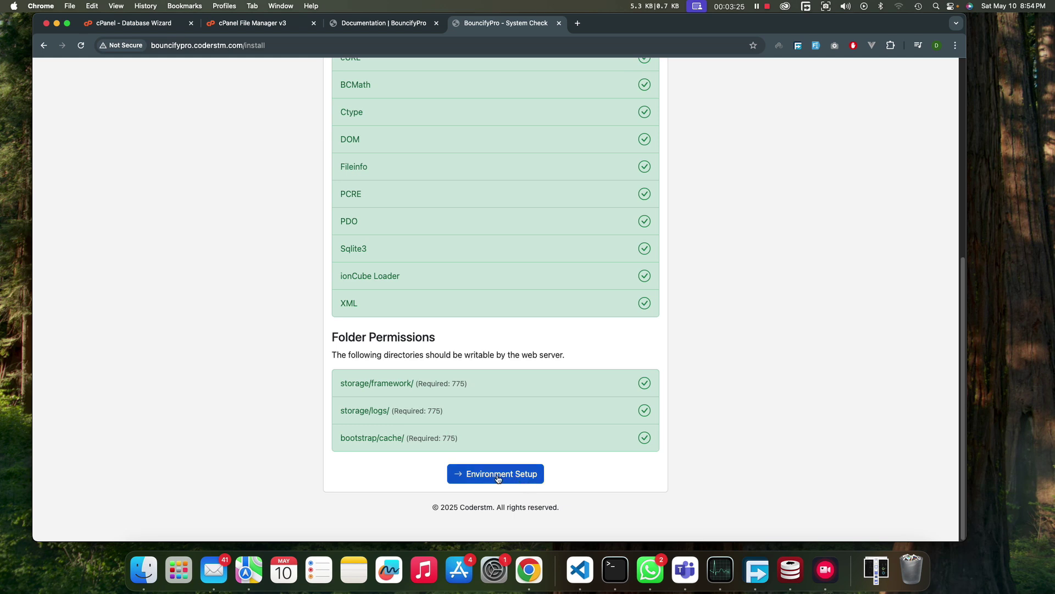
click(464, 474)
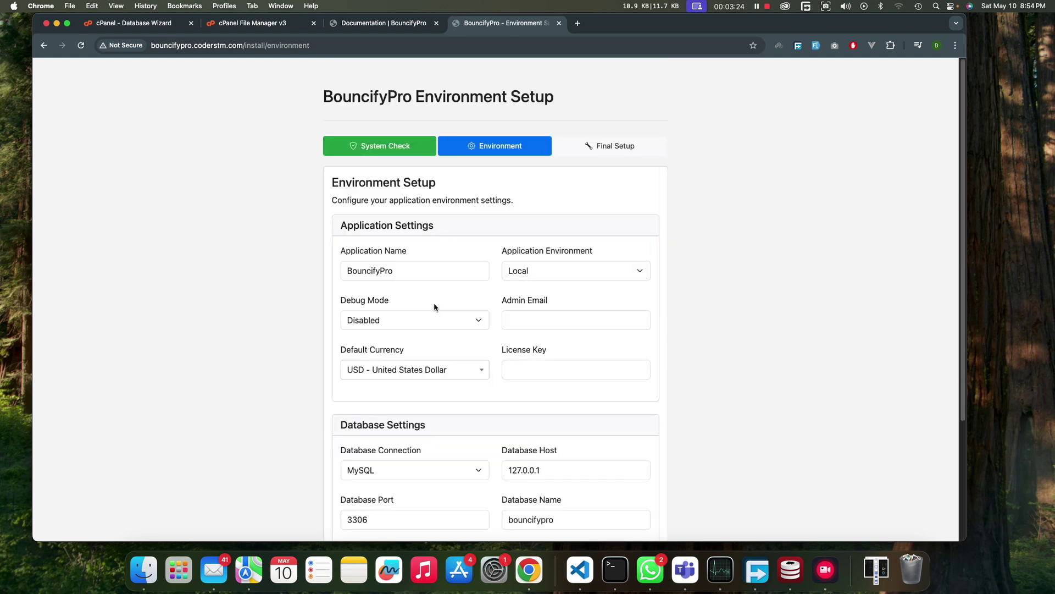
scroll(477, 258, down, 3)
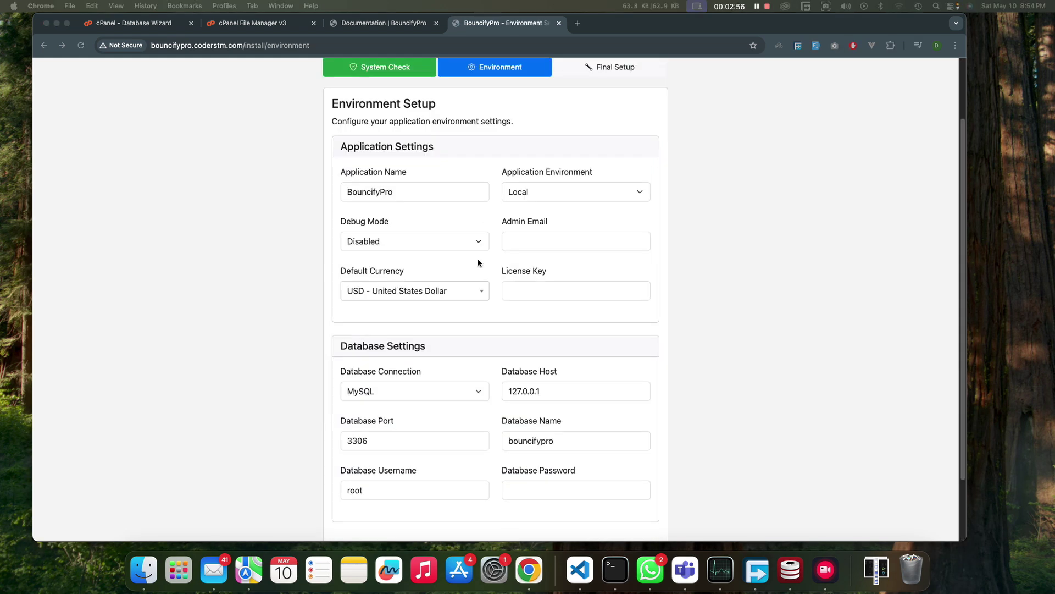
click(545, 241)
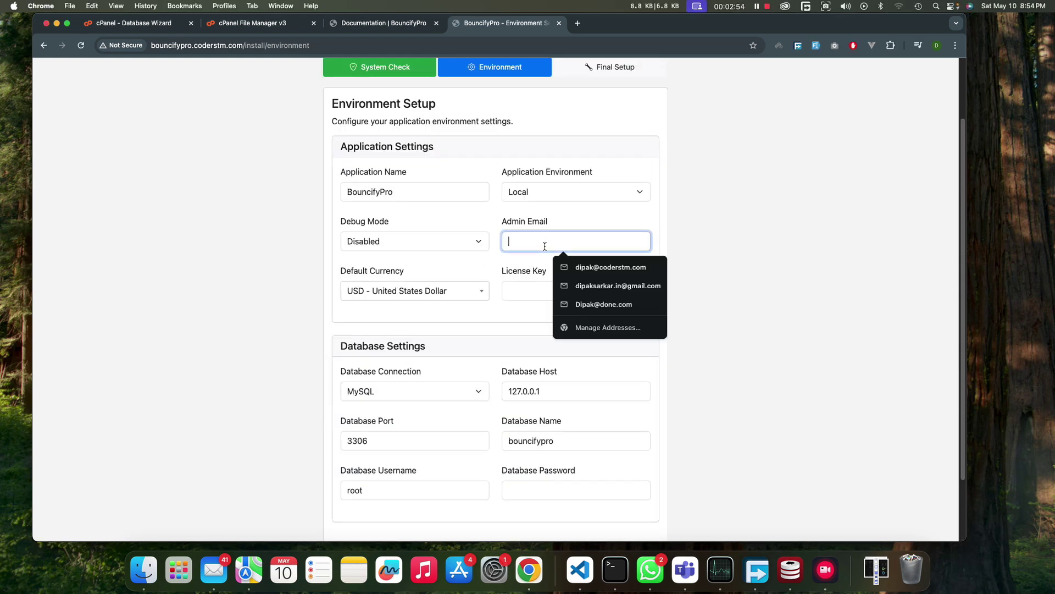
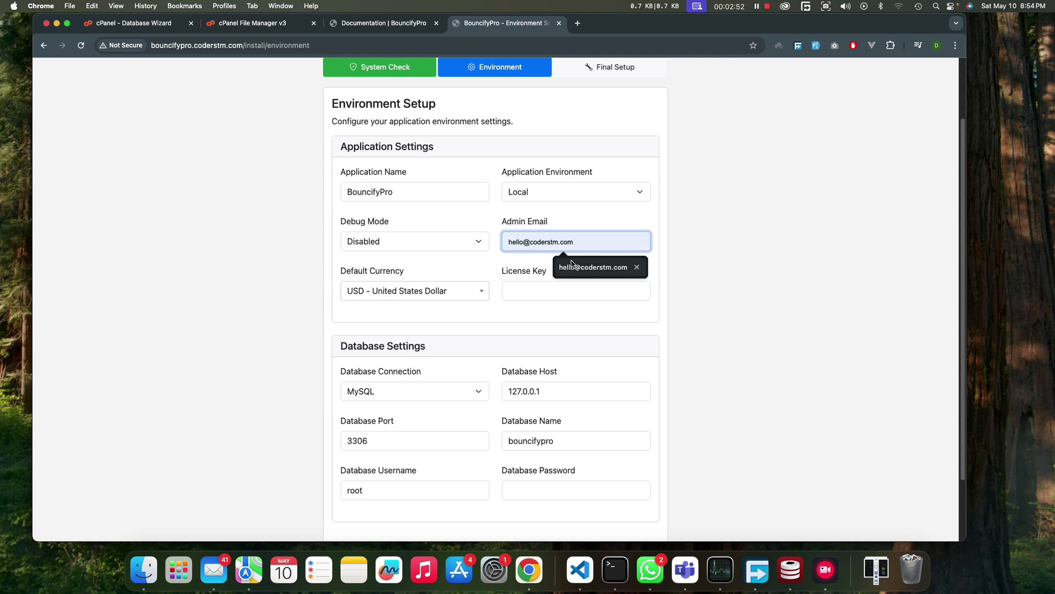
click(573, 263)
click(554, 291)
key(super+v)
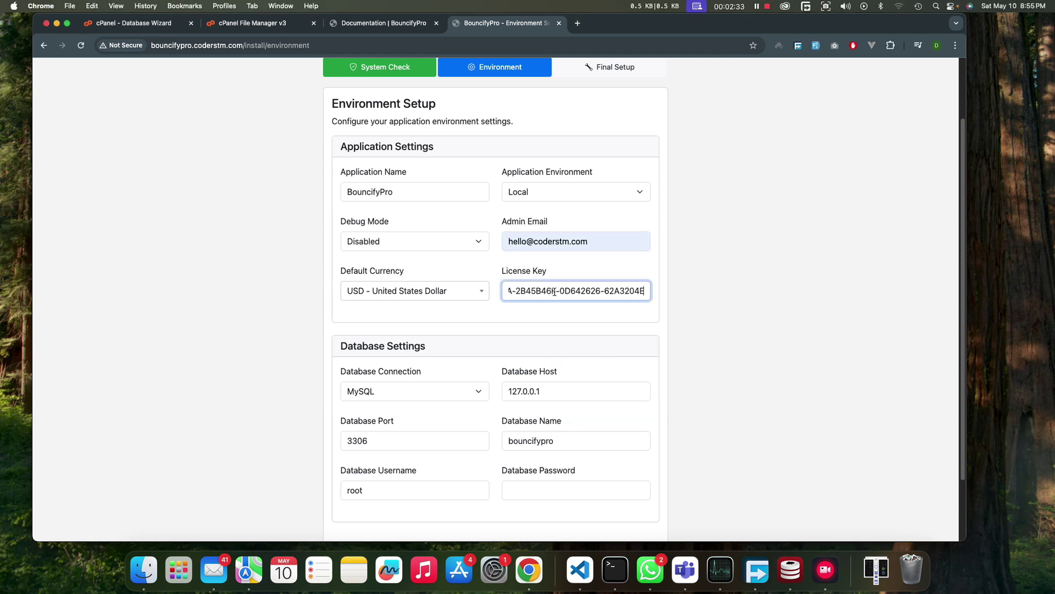
- Set the database name with a coderstm_ prefix, reuse it as the username, enter the password, and test the connection
scroll(546, 335, down, 3)
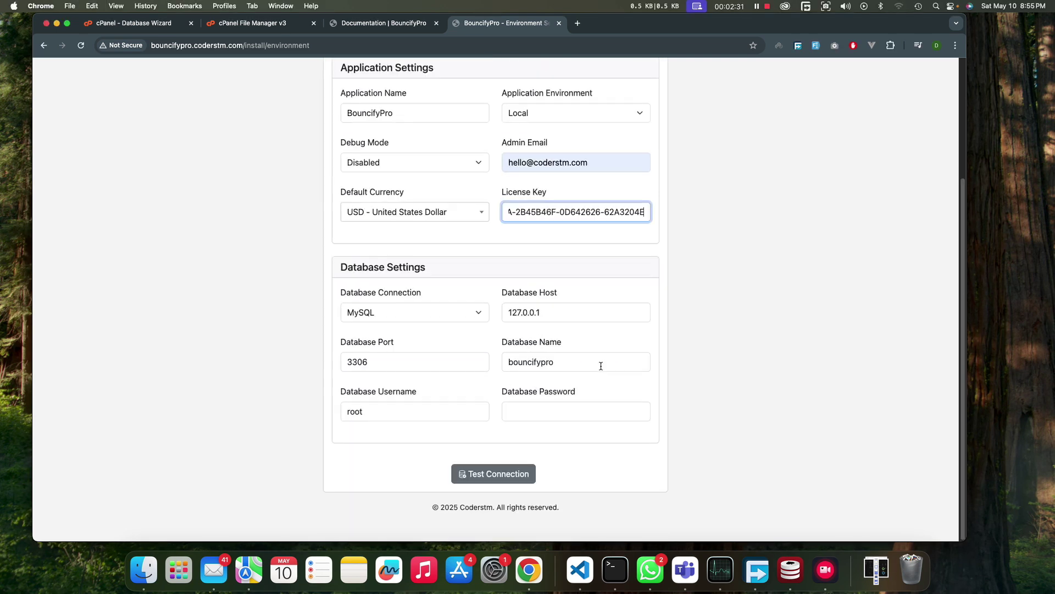
click(570, 365)
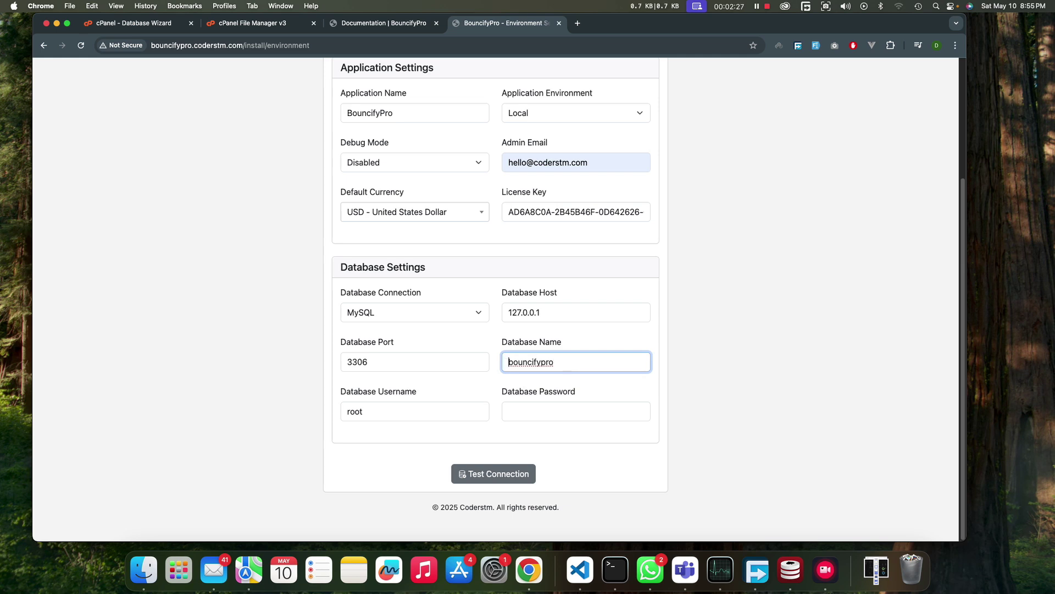
text(coderstm_)
key(super+a)
key(super+c)
click(465, 411)
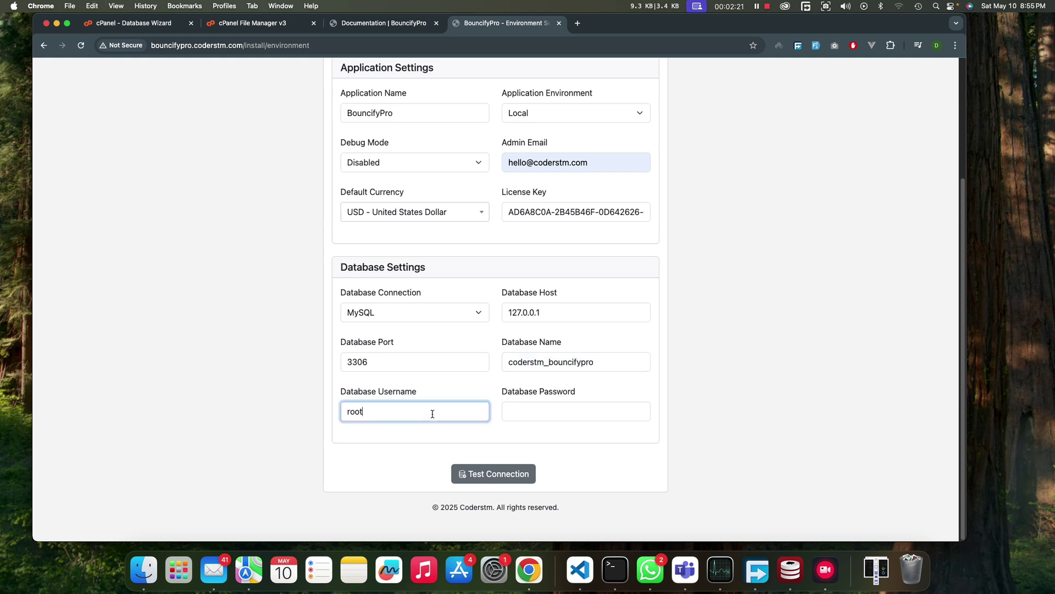
key(super+a)
key(super+v)
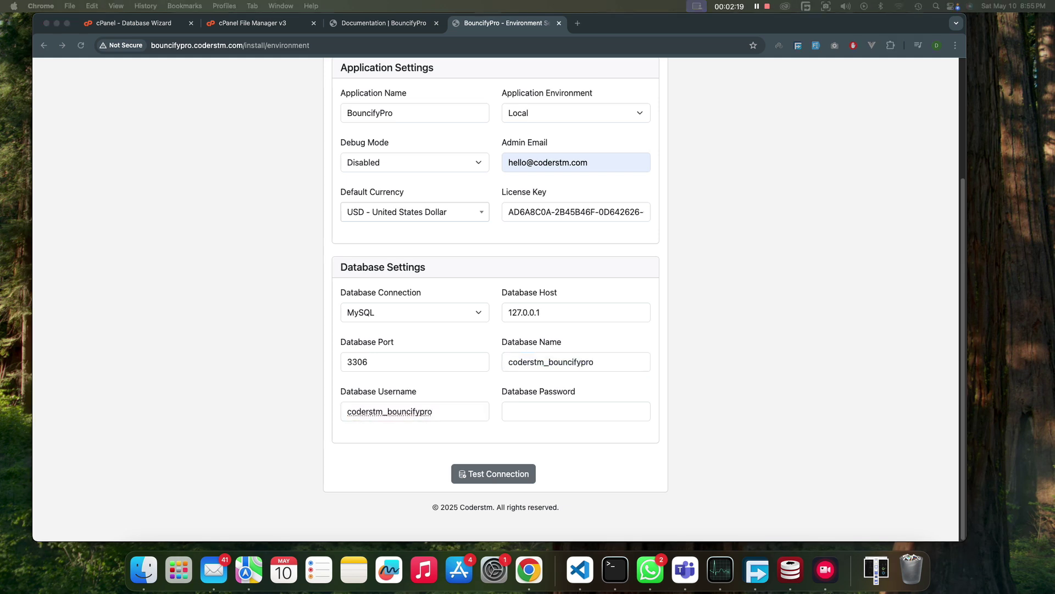
click(544, 411)
key(super+v)
click(487, 474)
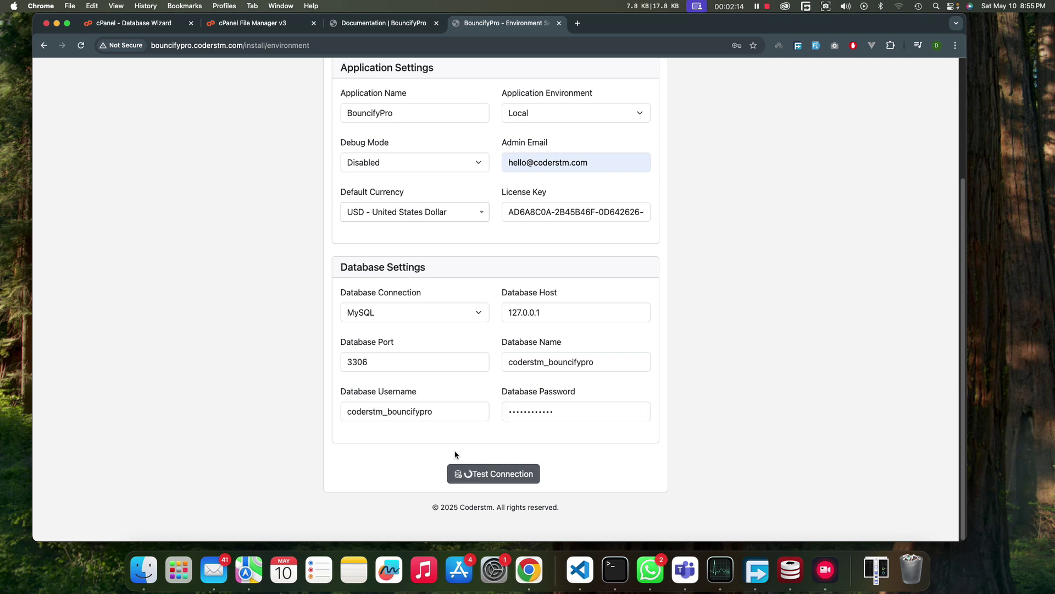
scroll(474, 416, down, 2)
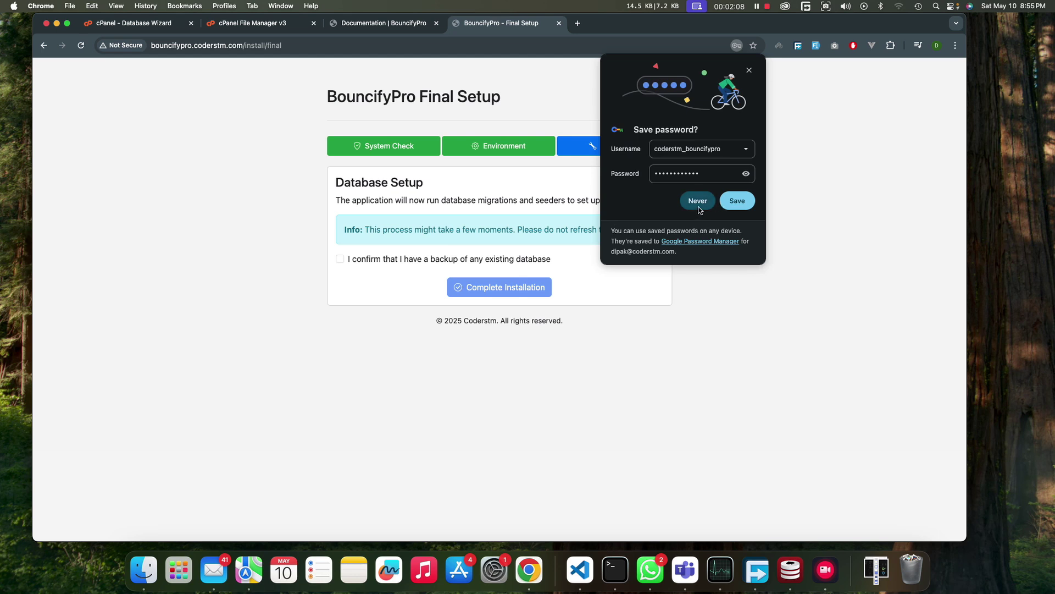
- Decline saving the password, confirm a database backup exists, and complete the installation
click(698, 203)
click(373, 260)
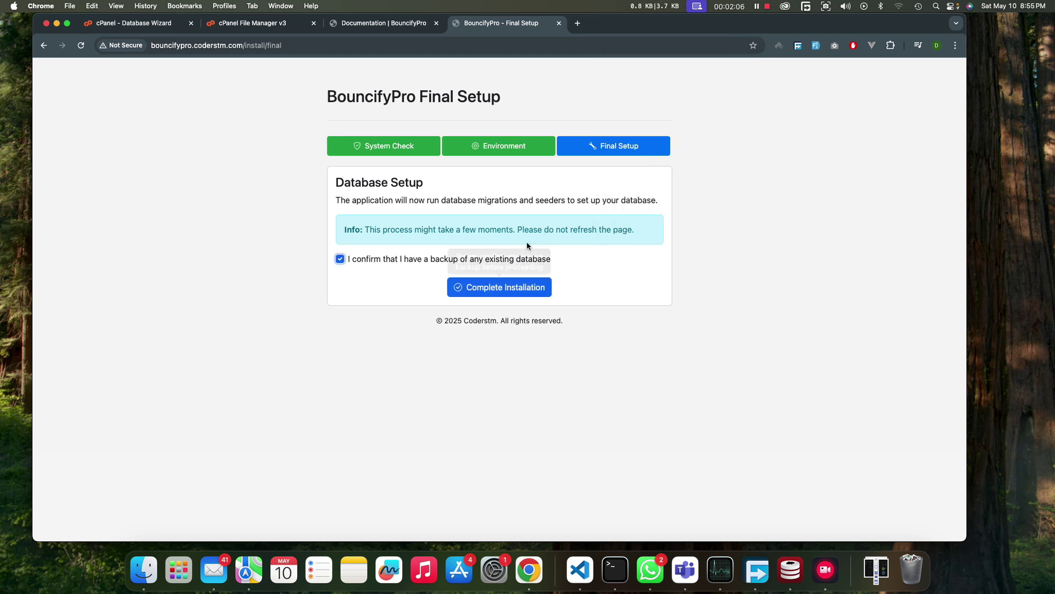
click(526, 294)
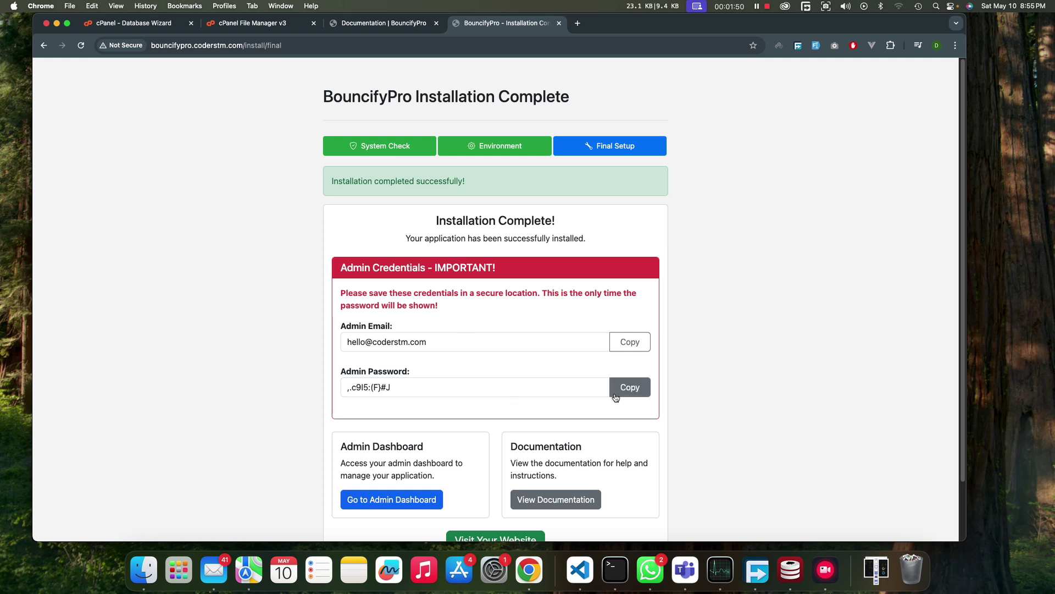
- Copy the generated admin password, enter the admin email and that password, and log in
click(615, 397)
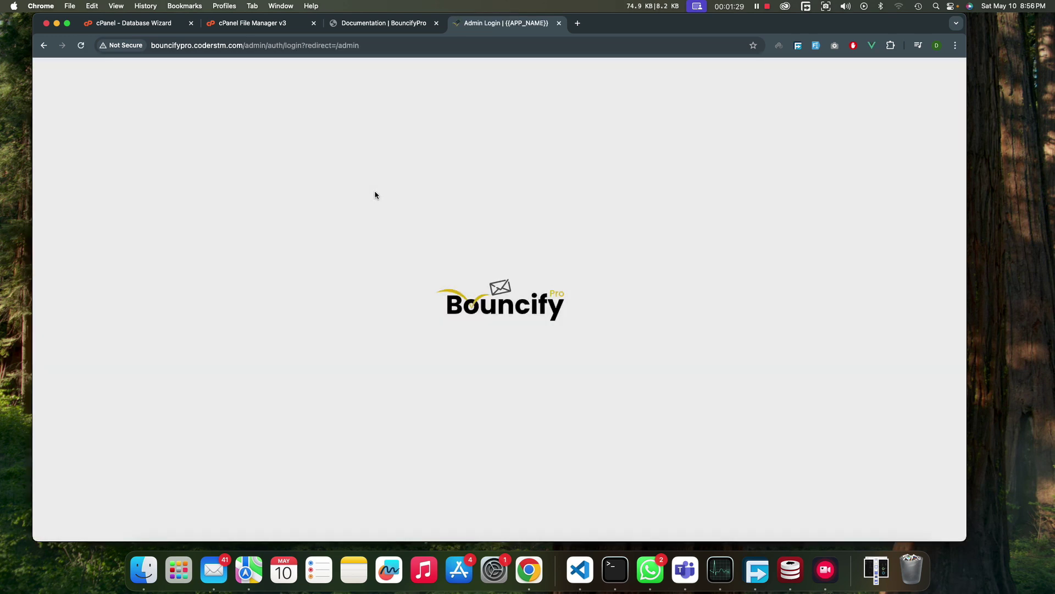
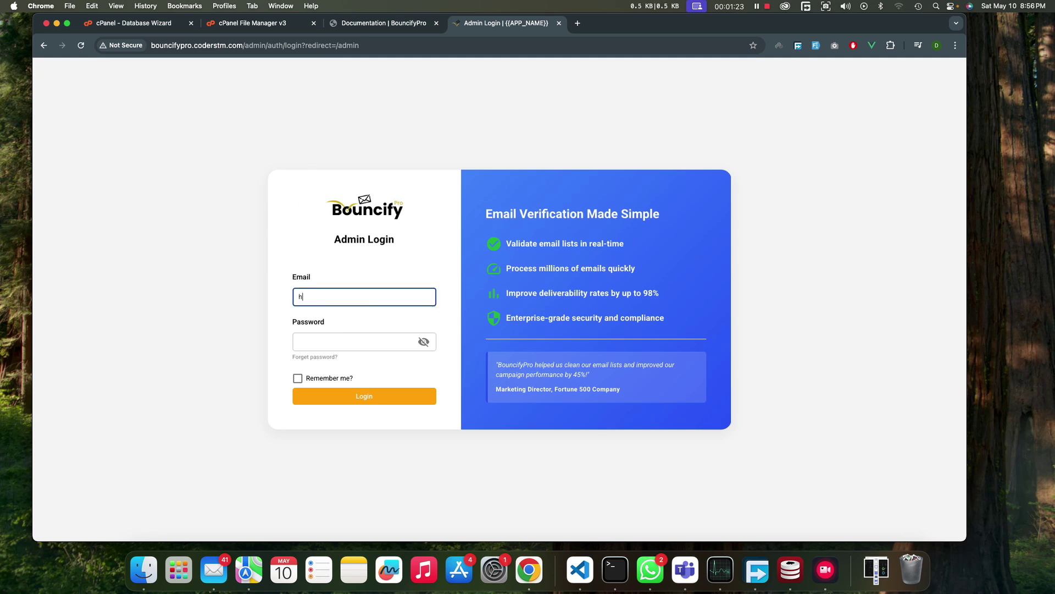
key(Tab)
key(super+v)
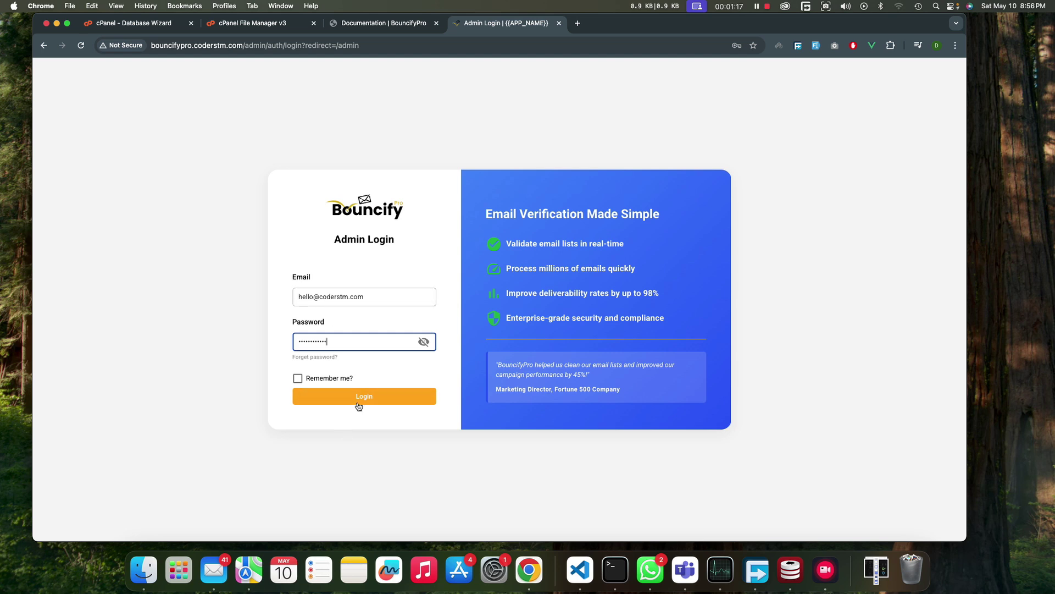
click(357, 397)
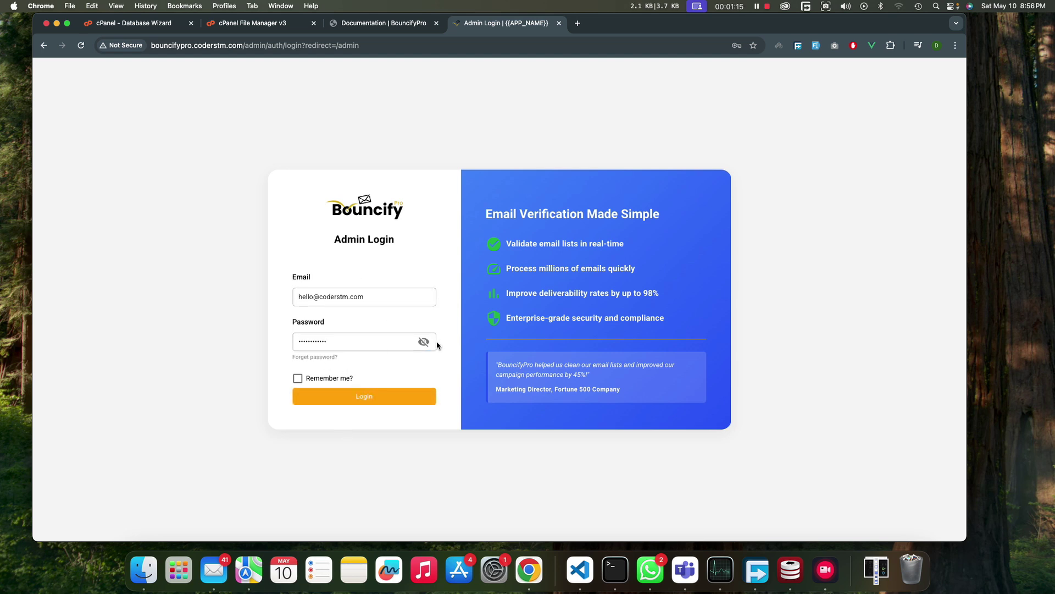